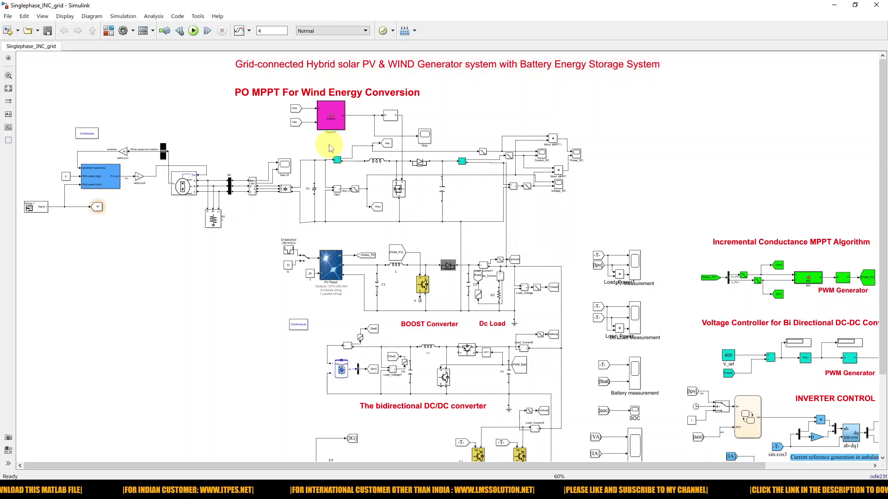
- Examine the wind turbine block and the generator it drives in the wind energy conversion section
scroll(109, 150, up, 2)
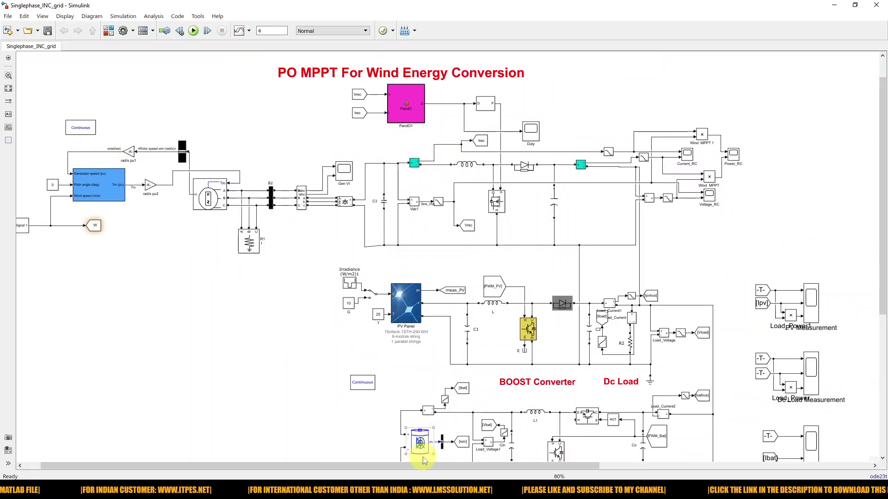
drag(423, 465, 368, 463)
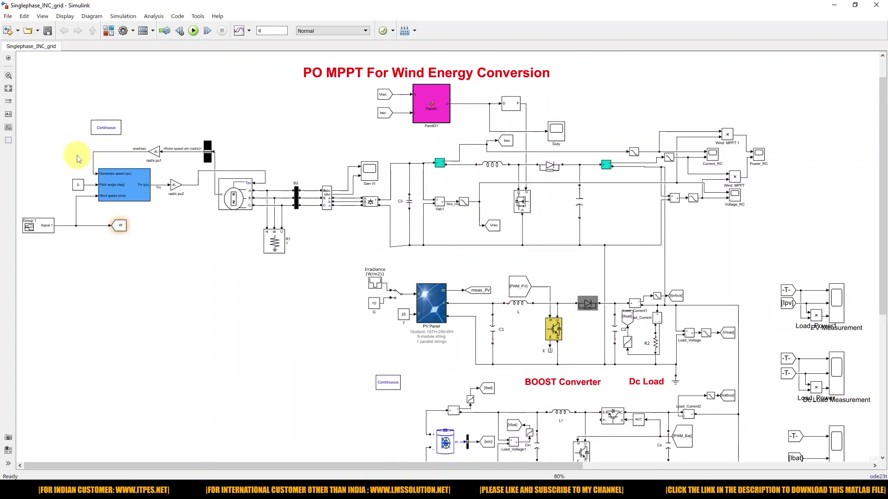
key(alt+1)
click(178, 205)
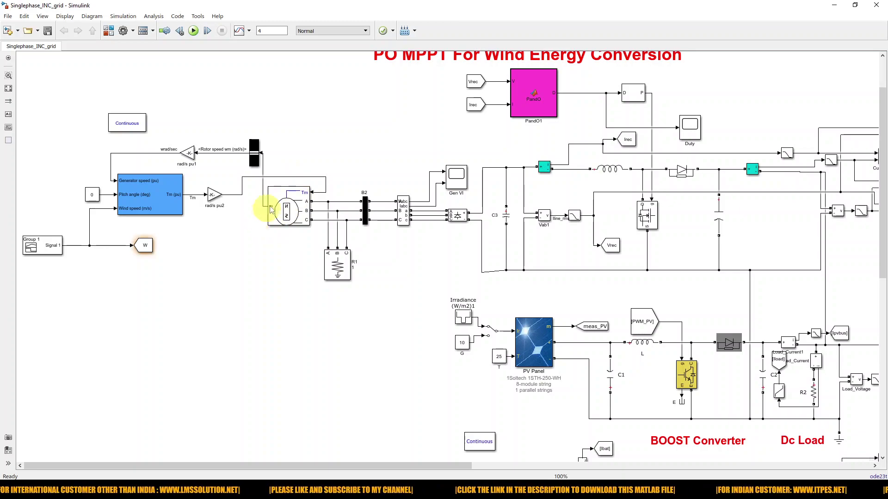
click(272, 223)
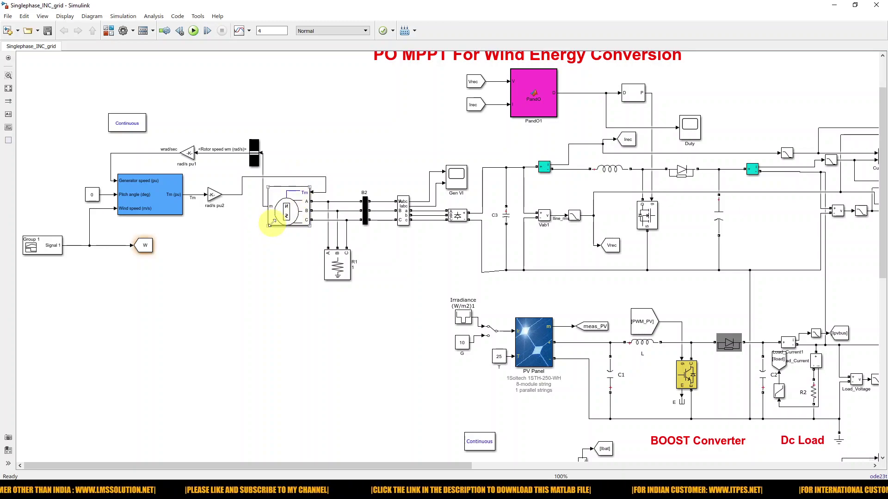
click(273, 229)
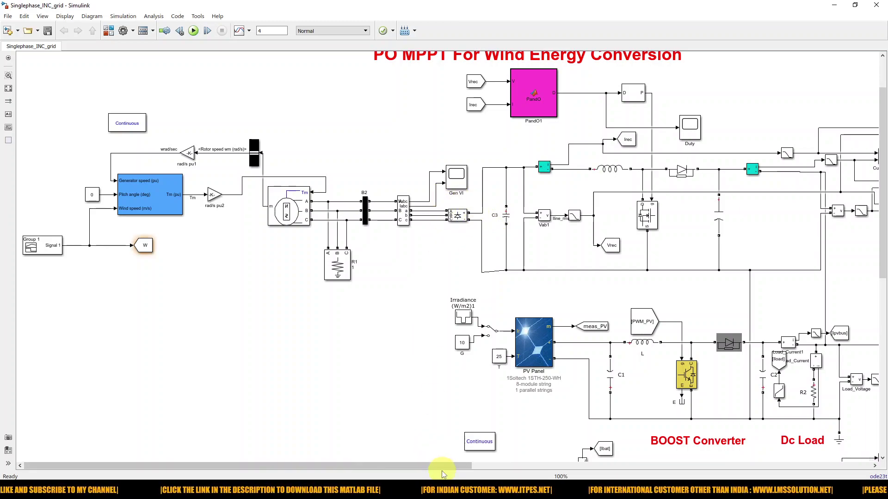
- Circle the wind-side boost converter between the rectifier and the DC output with the screen pen, then clear the marking
drag(442, 463, 526, 455)
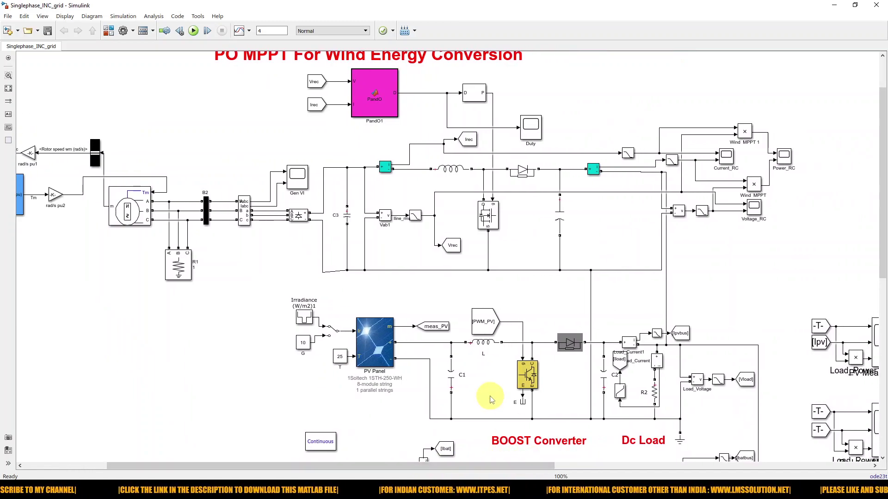
key(F8)
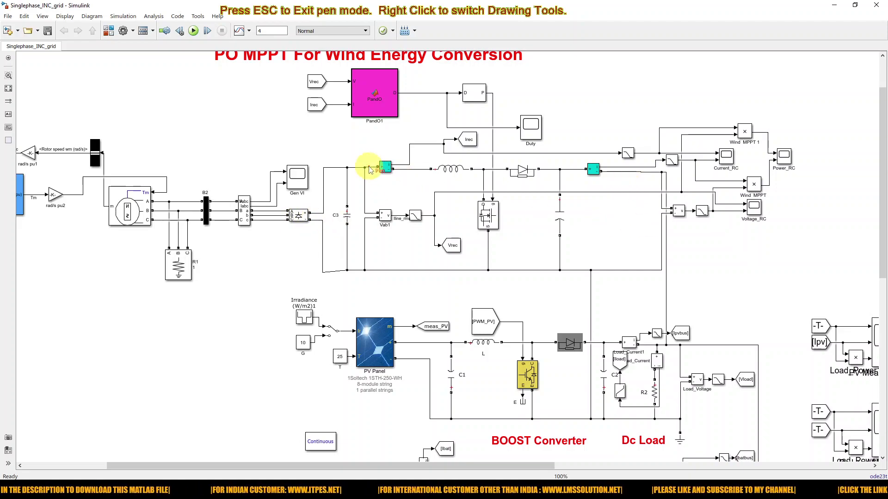
mouse_move(343, 154)
mouse_down()
mouse_move(325, 214)
mouse_move(391, 283)
mouse_move(566, 283)
mouse_move(573, 174)
mouse_move(506, 151)
mouse_up()
drag(446, 148, 340, 149)
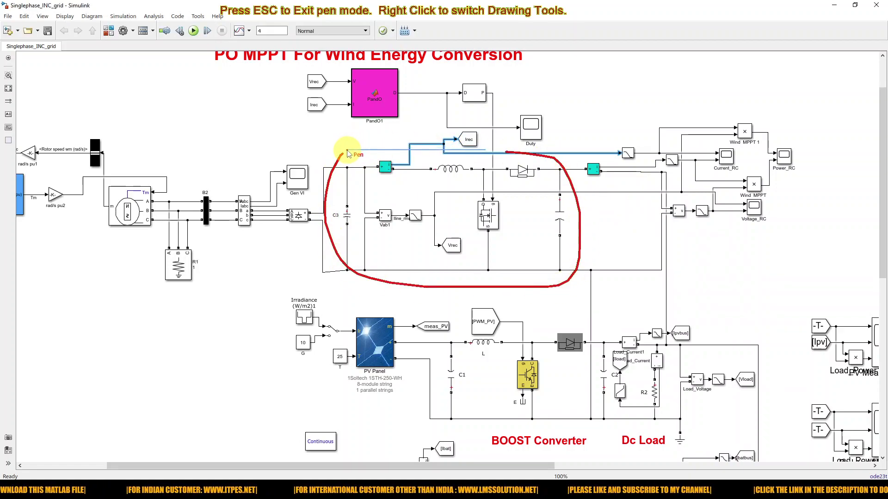
key(Escape)
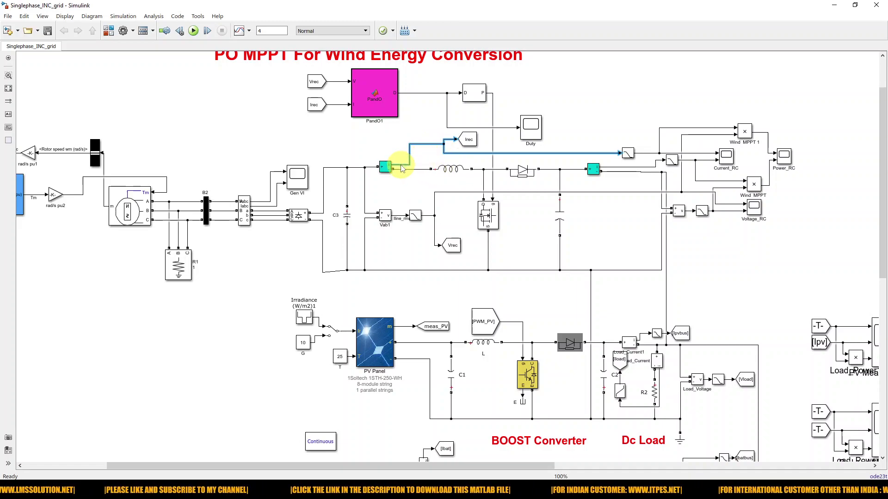
- Inspect the PandO1 MPPT block and its Vrec and Irec input tags
click(316, 86)
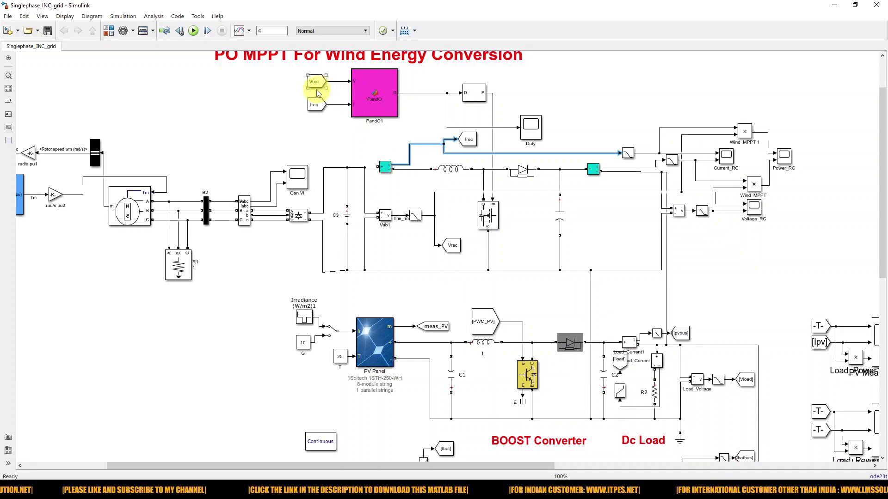
click(361, 108)
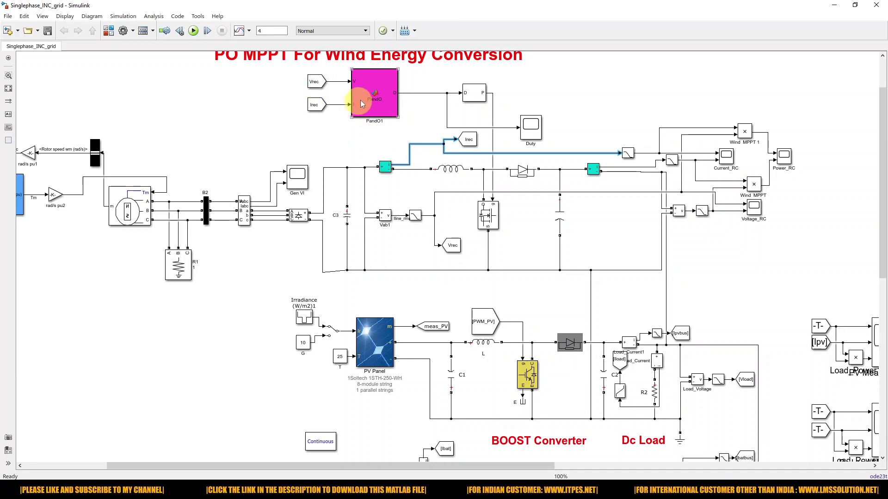
click(318, 85)
click(399, 99)
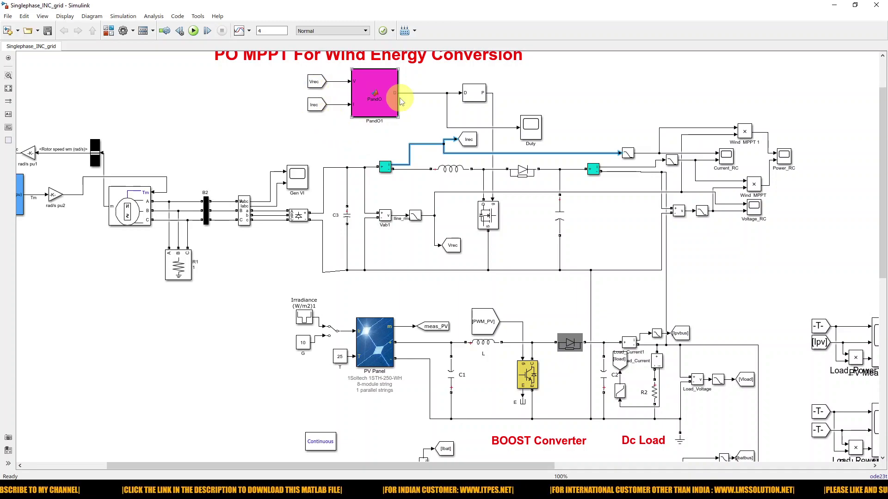
click(319, 86)
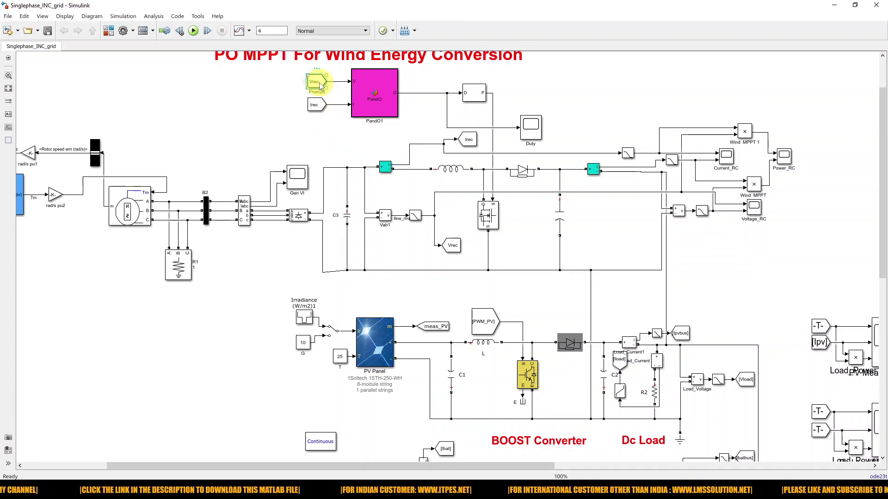
click(318, 109)
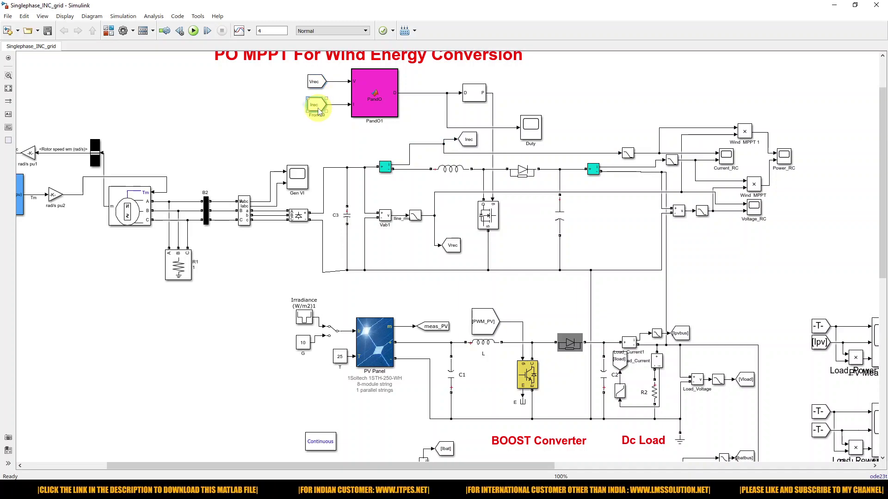
- Review the Wind Turbine block's parameters, including the base power of the electrical generator, and close them
drag(336, 466, 193, 443)
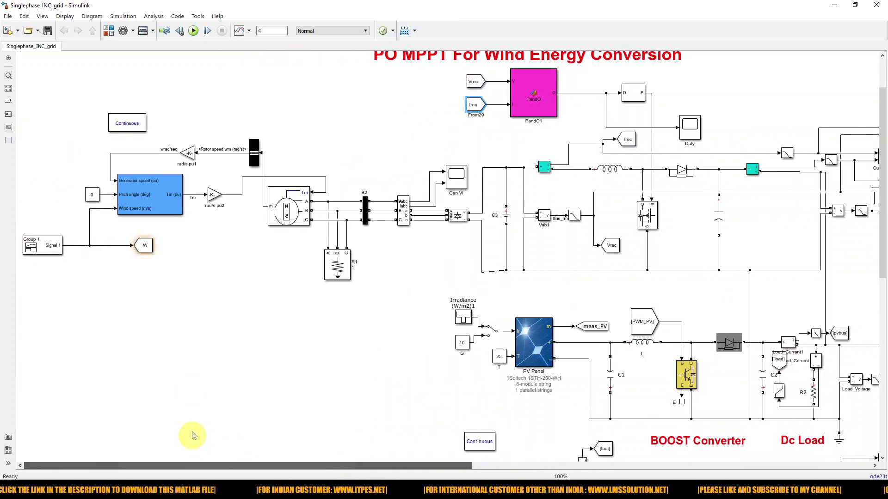
double_click(169, 210)
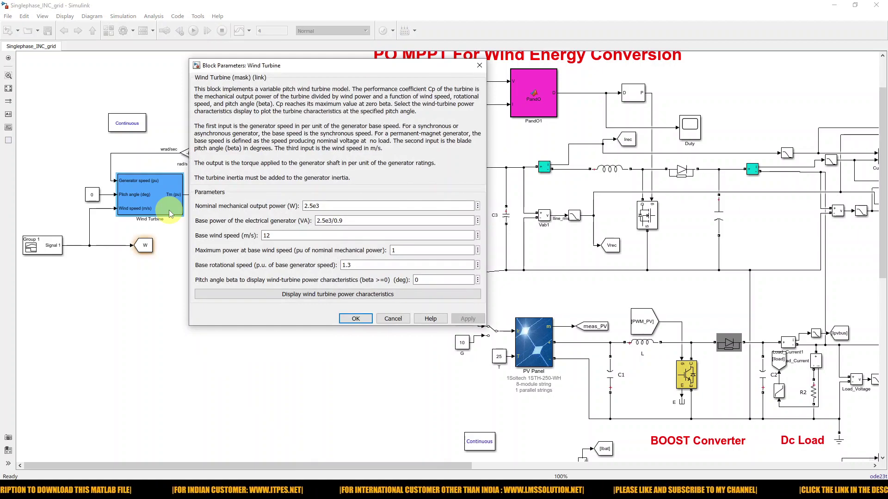
double_click(359, 220)
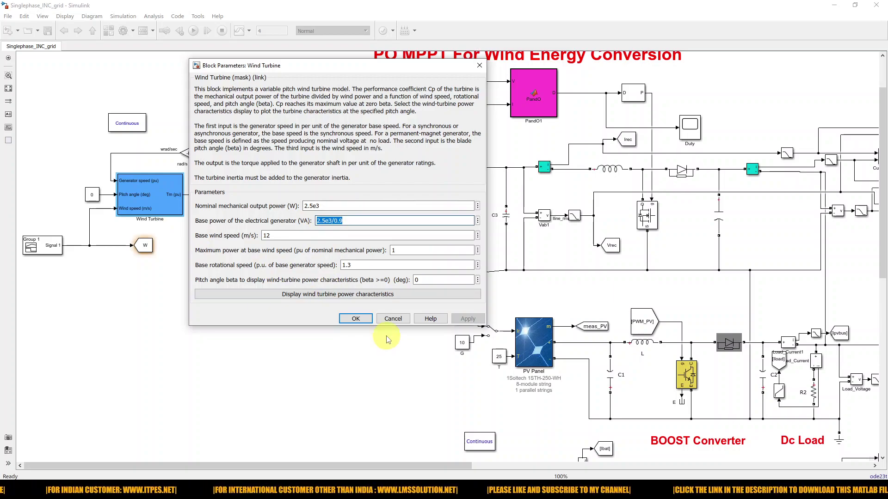
click(364, 320)
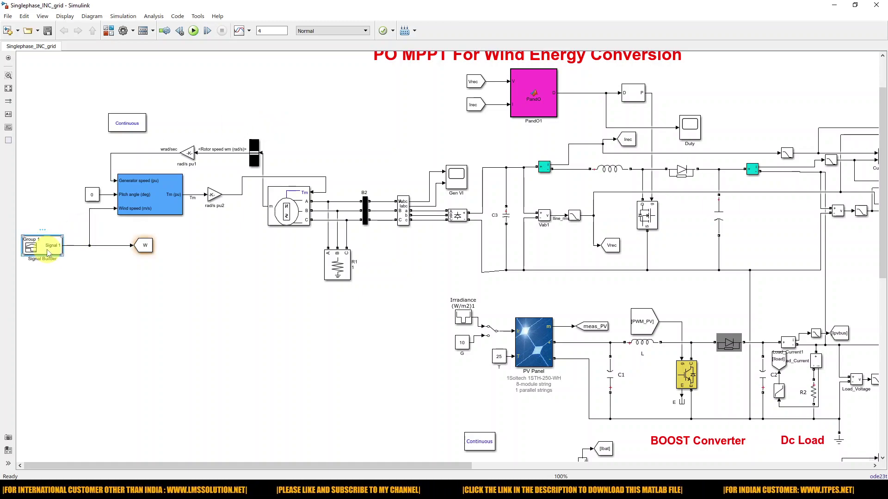
- View the wind speed profile in the Signal Builder block, mark its start and step times with the screen pen, and close it
double_click(48, 252)
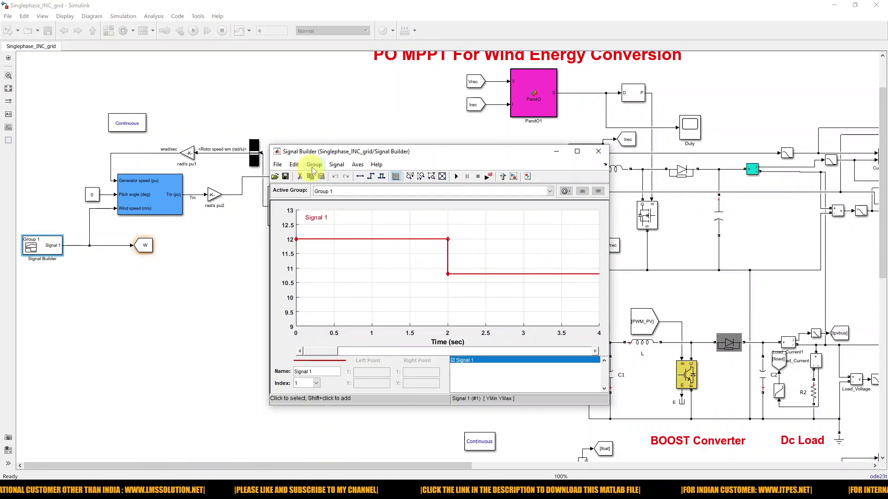
drag(330, 156, 266, 138)
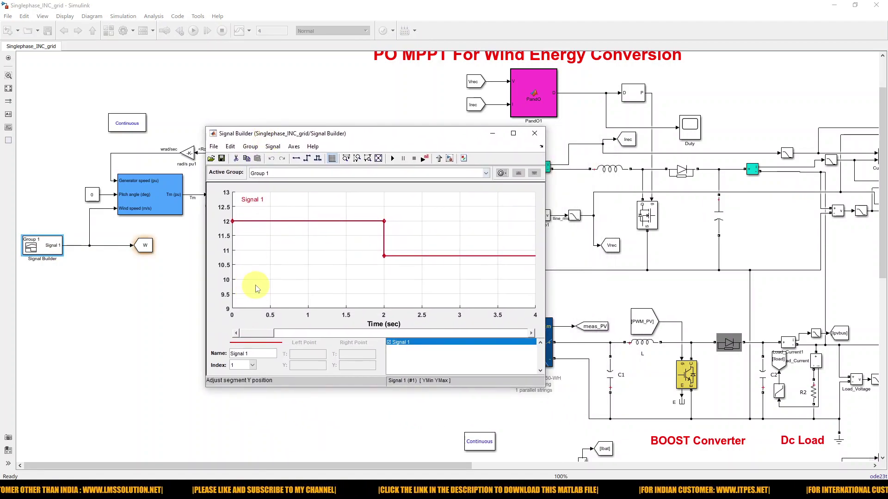
key(ctrl+2)
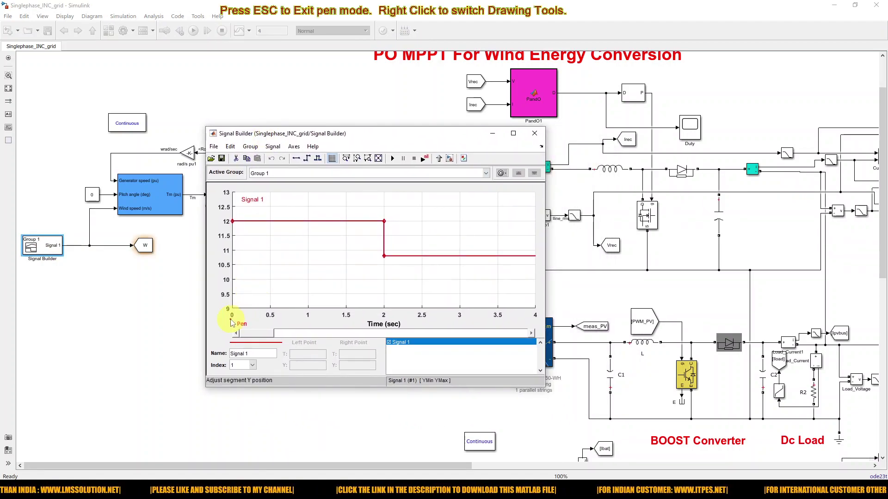
click(232, 320)
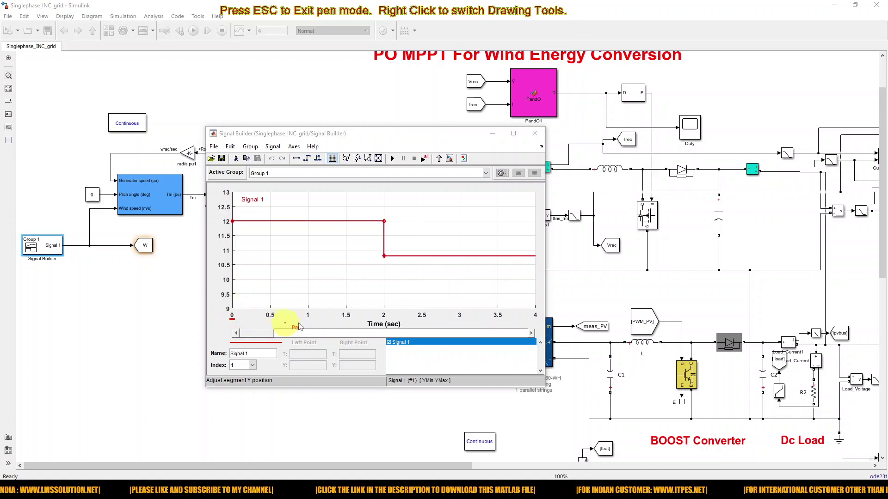
click(384, 318)
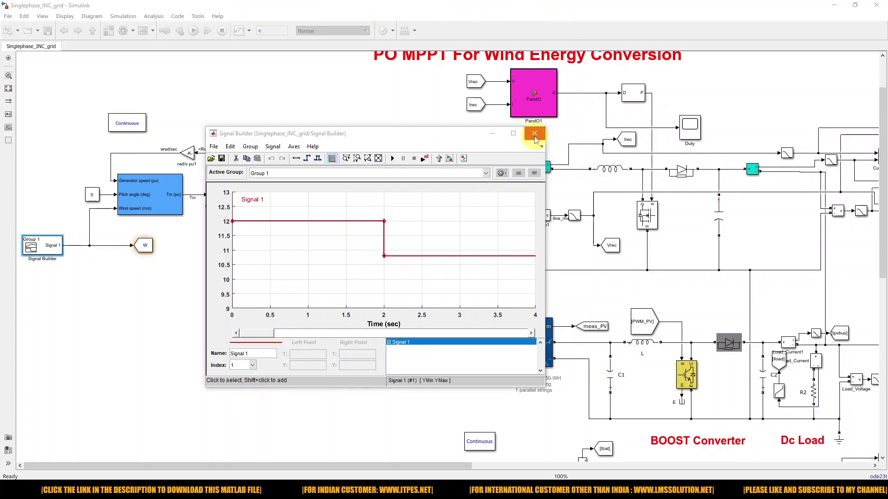
key(Escape)
key(alt+F4)
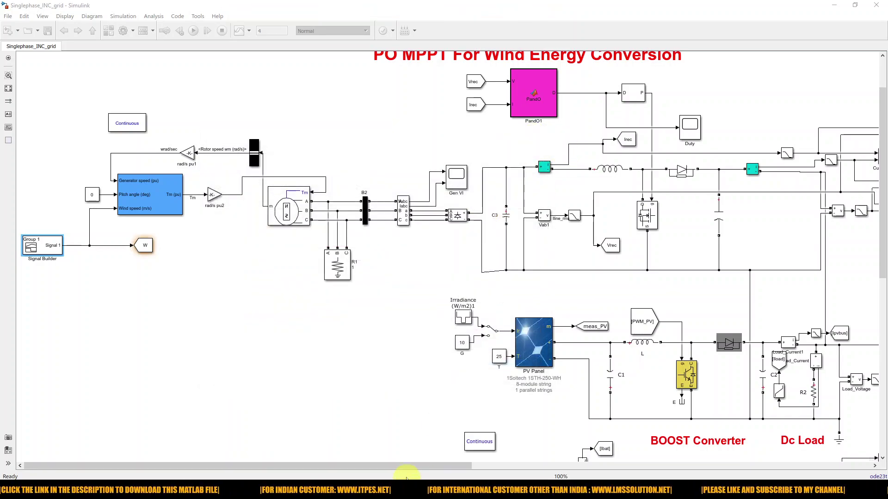
- Review the PV Panel block's parameters, plot the array characteristics at 25 deg.C and specified irradiances, and close both windows
drag(406, 465, 550, 466)
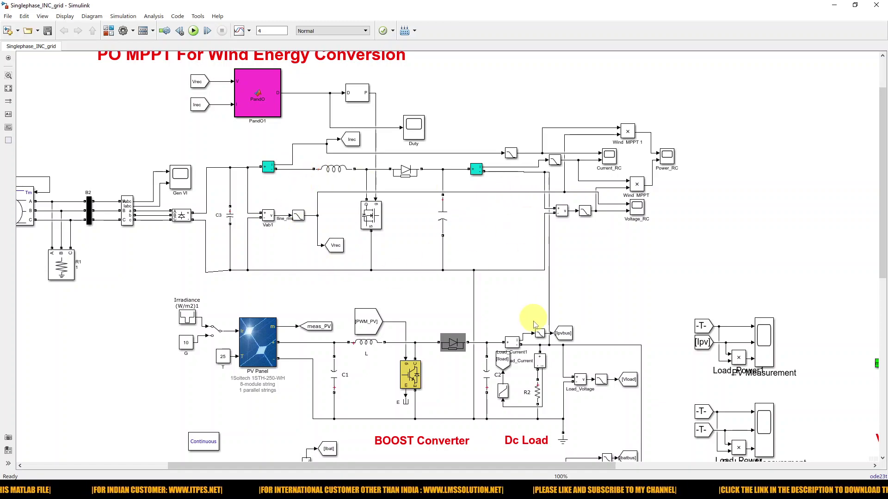
drag(883, 155, 883, 254)
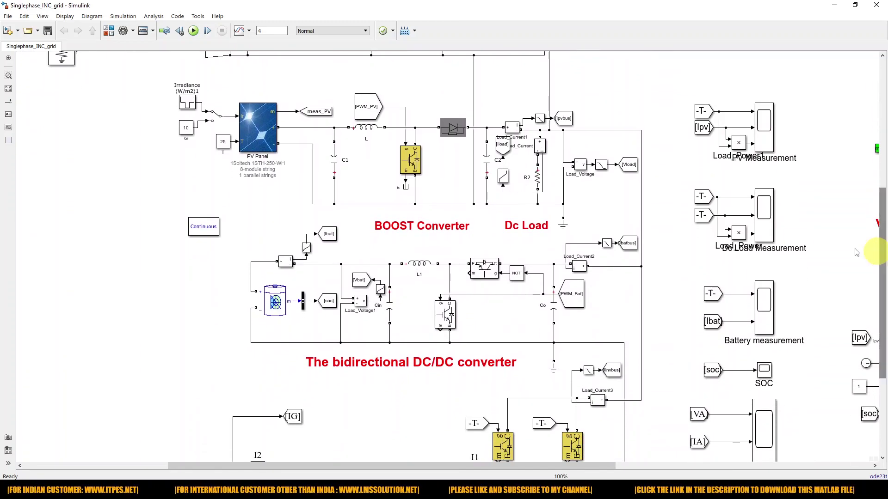
click(262, 129)
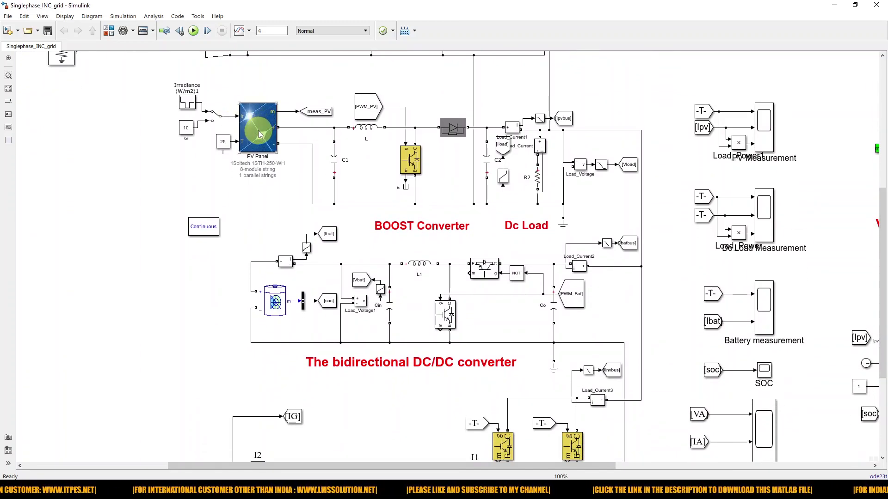
double_click(261, 134)
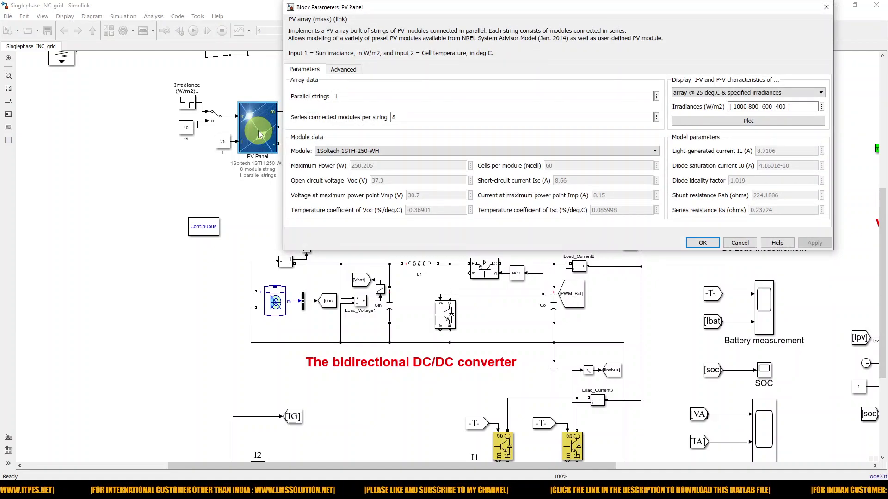
click(748, 120)
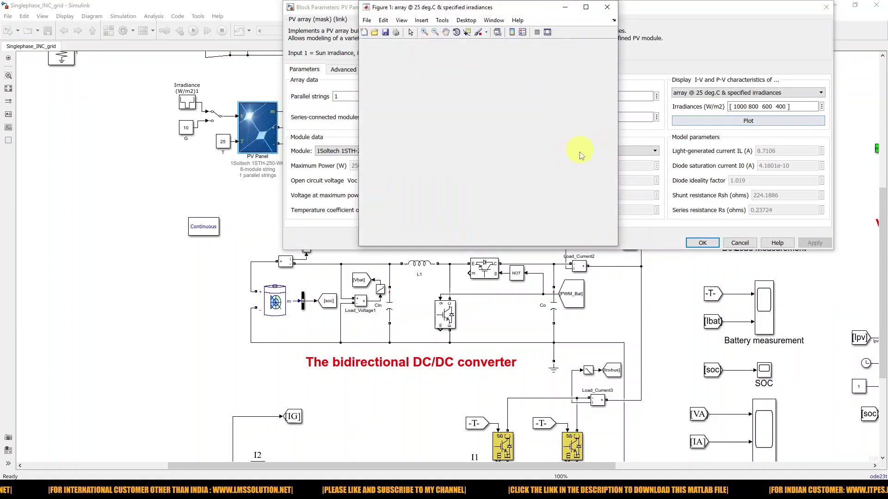
click(604, 8)
click(693, 243)
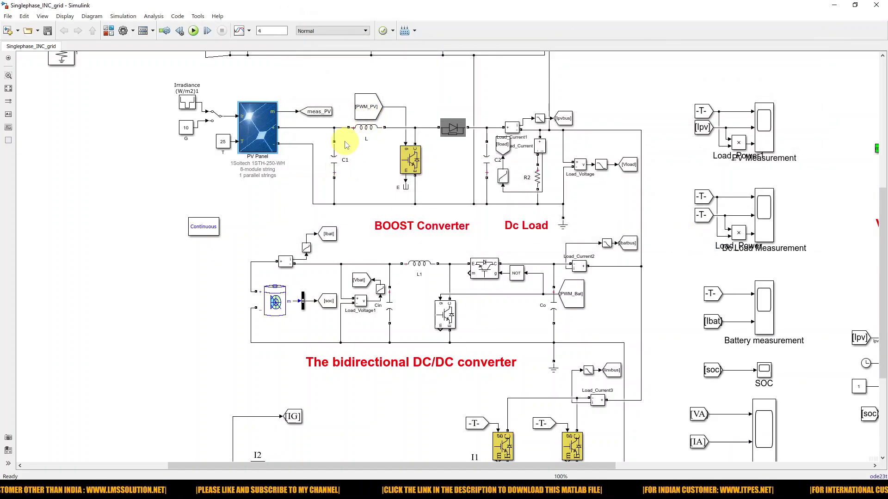
- Circle the PV boost converter from C1 to the diode output with the screen pen, then clear the marking
key(F12)
mouse_move(330, 124)
mouse_down()
mouse_move(333, 198)
mouse_move(386, 230)
mouse_move(468, 216)
mouse_move(479, 118)
mouse_up()
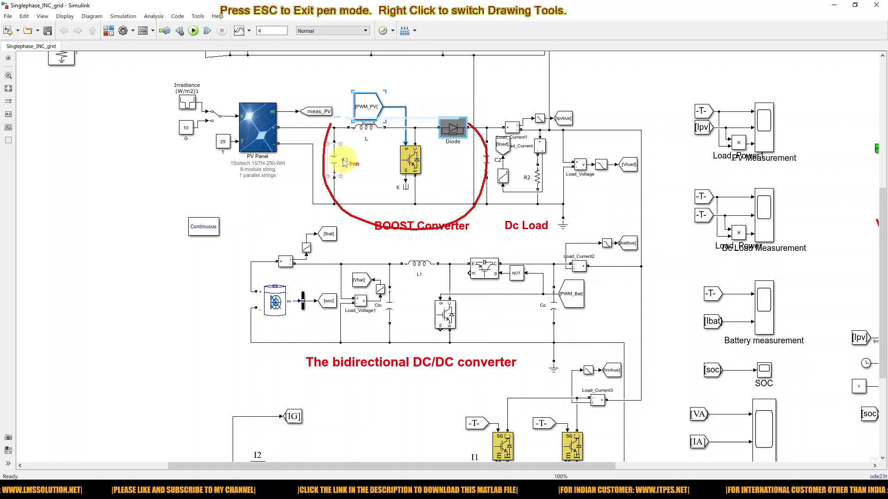
key(Escape)
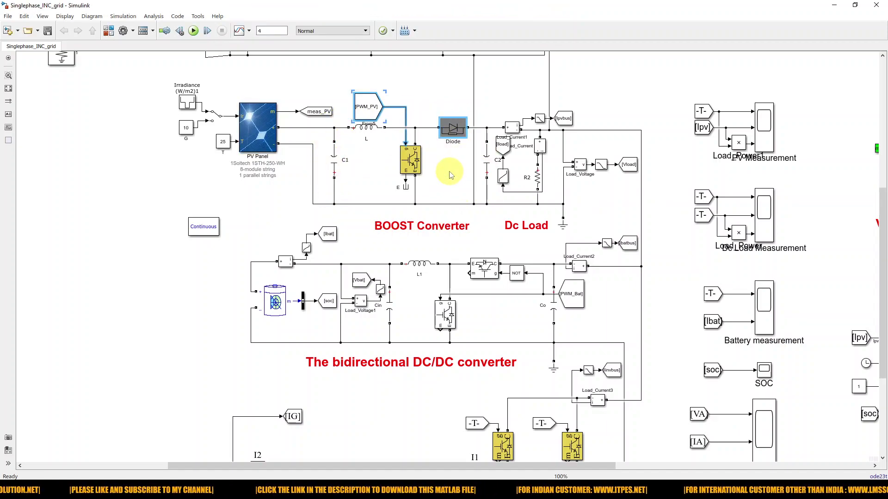
- Examine the Incremental Conductance MPPT and the inverter control's chart block, then return to the PV Panel block
drag(396, 465, 627, 461)
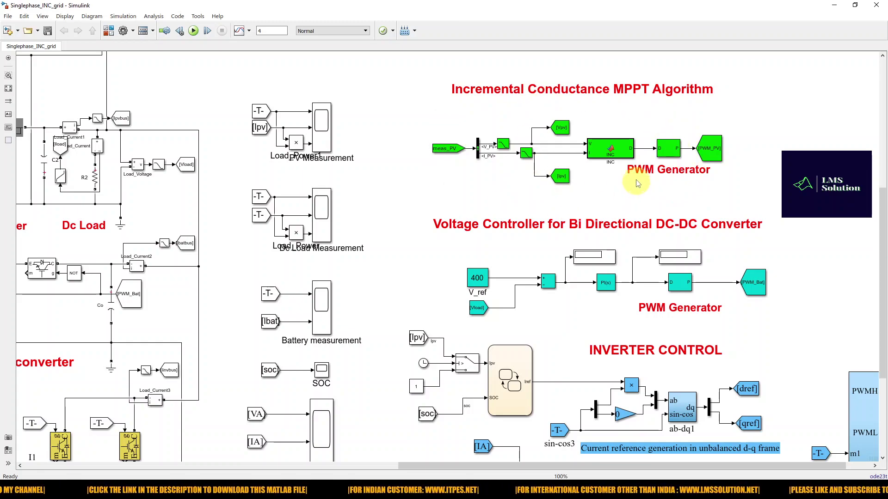
click(491, 407)
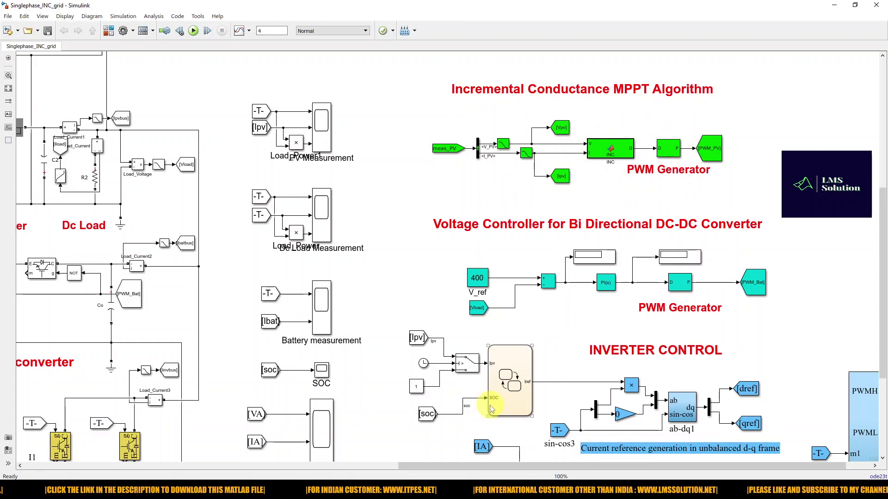
drag(486, 467, 327, 468)
click(122, 147)
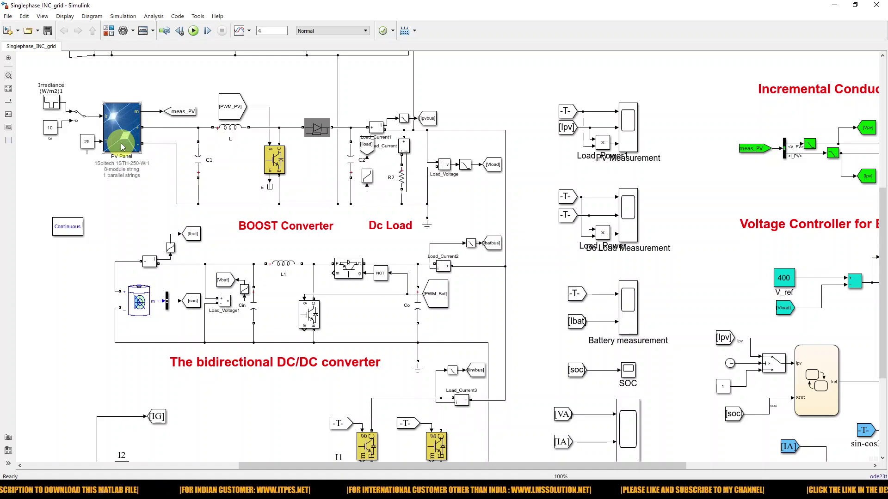
- Review the parameters of the battery block feeding the bidirectional DC/DC converter, including its rated capacity, and close the dialog
click(405, 120)
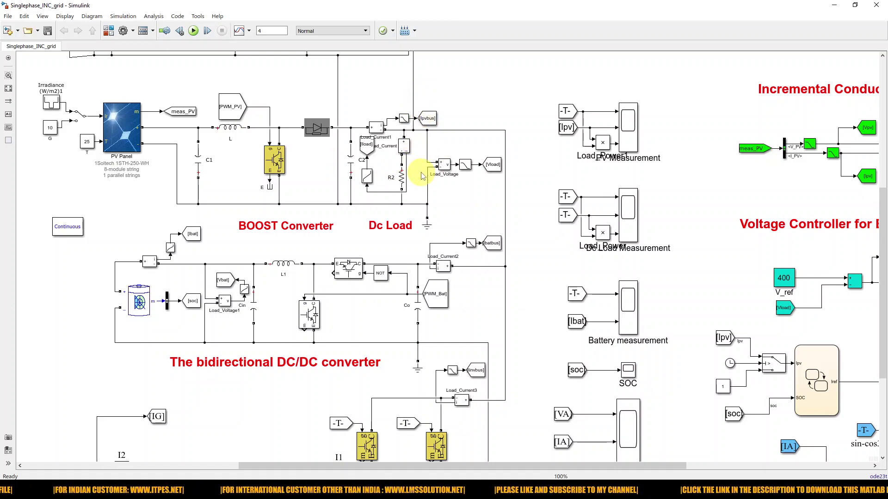
drag(881, 208, 883, 264)
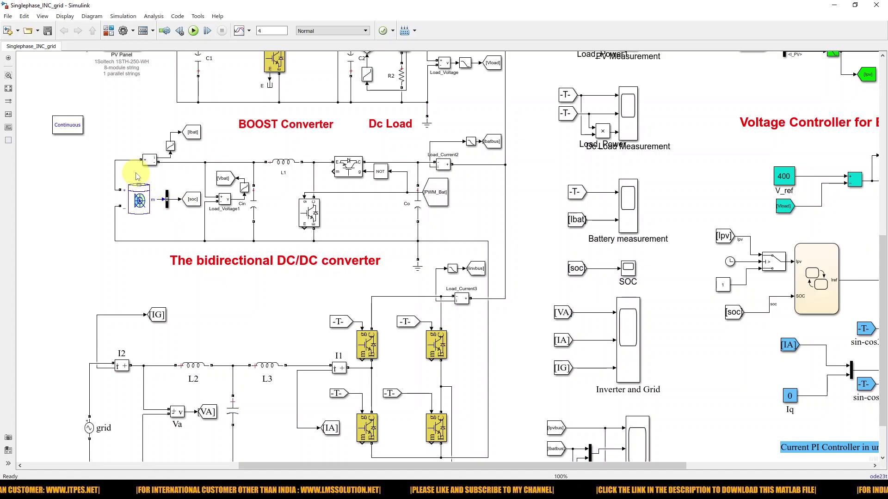
click(156, 207)
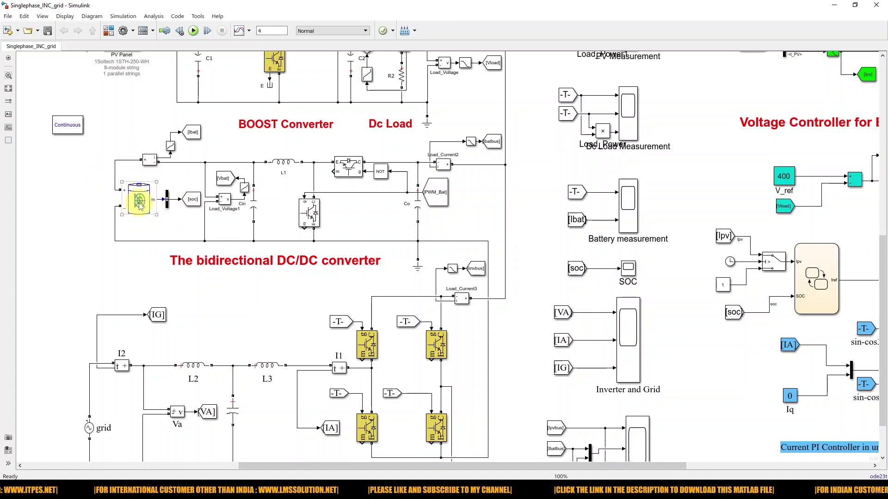
double_click(140, 206)
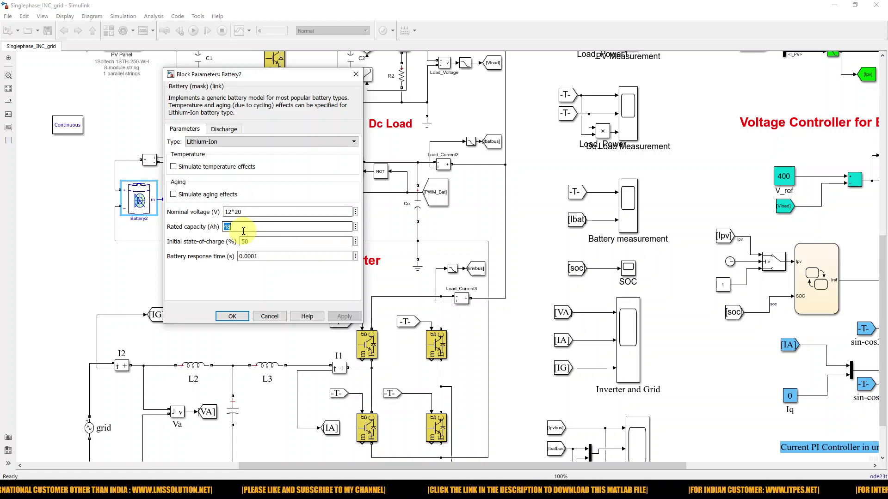
click(234, 316)
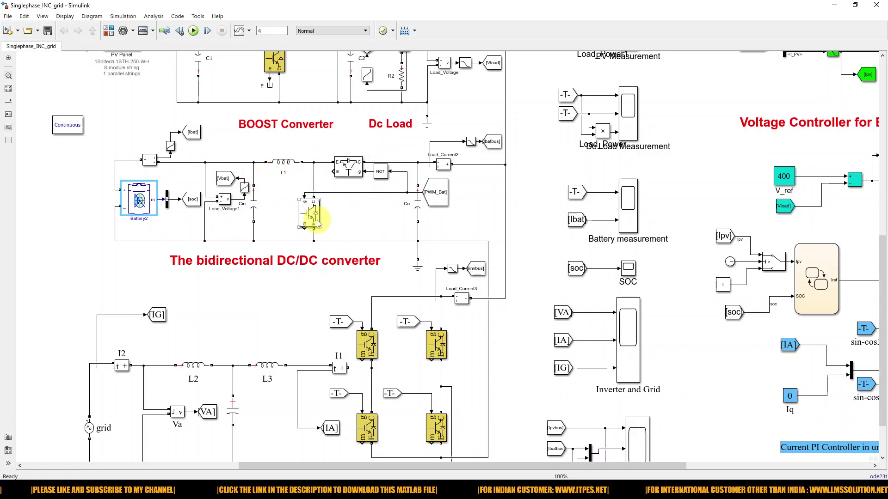
- Circle the bidirectional DC/DC converter's switches, inductor L1 and Vbat measurement with the screen pen, then clear the marking
click(224, 181)
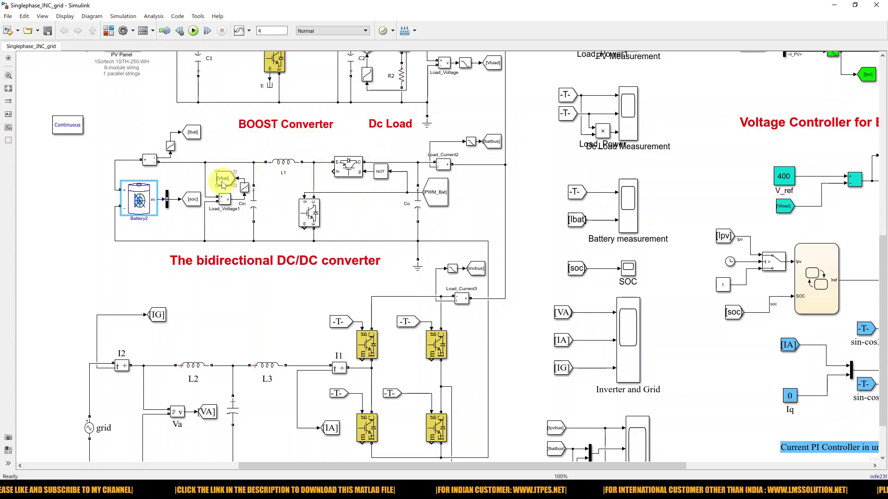
key(ctrl+shift+d)
mouse_move(219, 148)
mouse_down()
mouse_move(209, 203)
mouse_move(257, 266)
mouse_move(362, 266)
mouse_move(394, 219)
mouse_move(390, 163)
mouse_move(344, 137)
mouse_move(229, 147)
mouse_up()
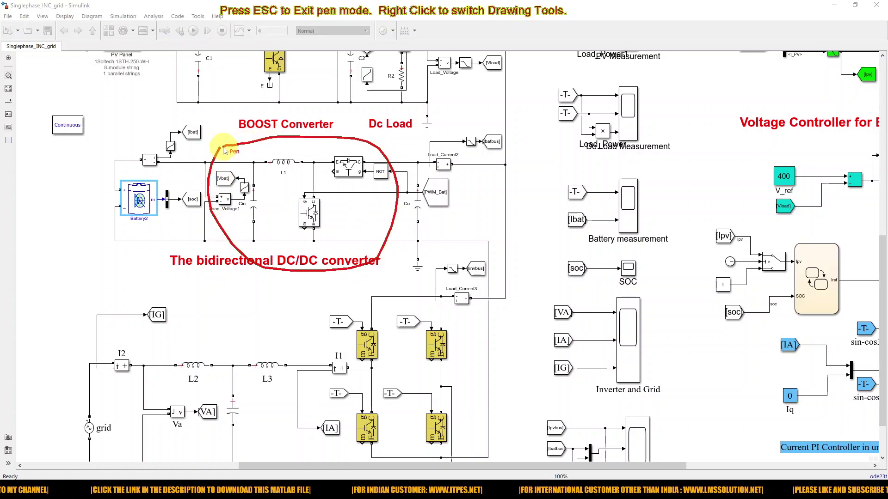
key(Escape)
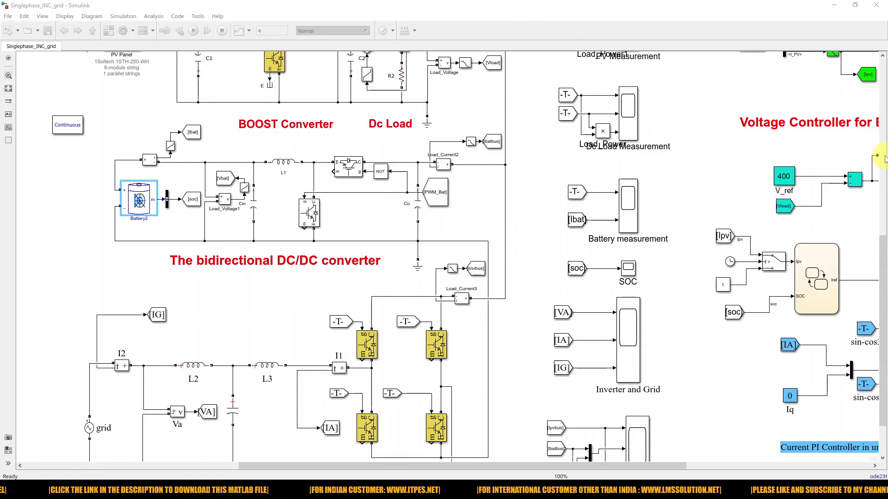
- Mark V_ref, the voltage comparison, the PI controller and the PWM generator of the bidirectional converter's voltage controller with the screen pen, then clear the markings
scroll(586, 166, up, 3)
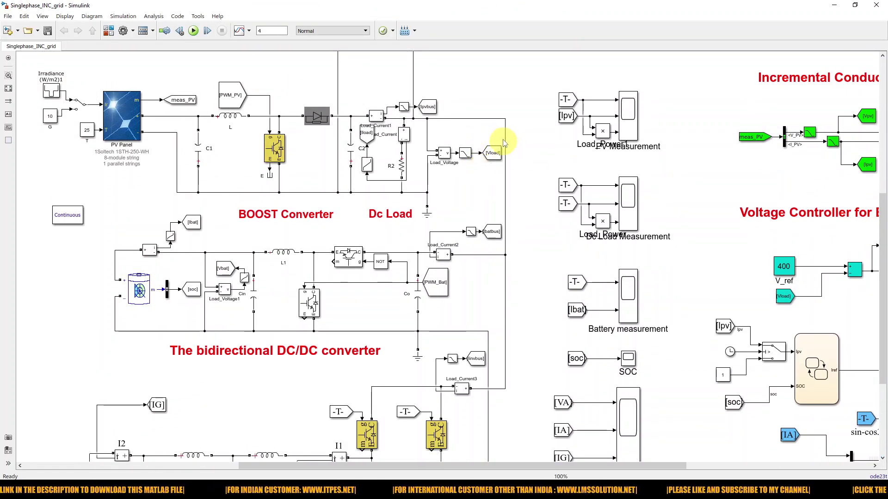
drag(494, 465, 680, 465)
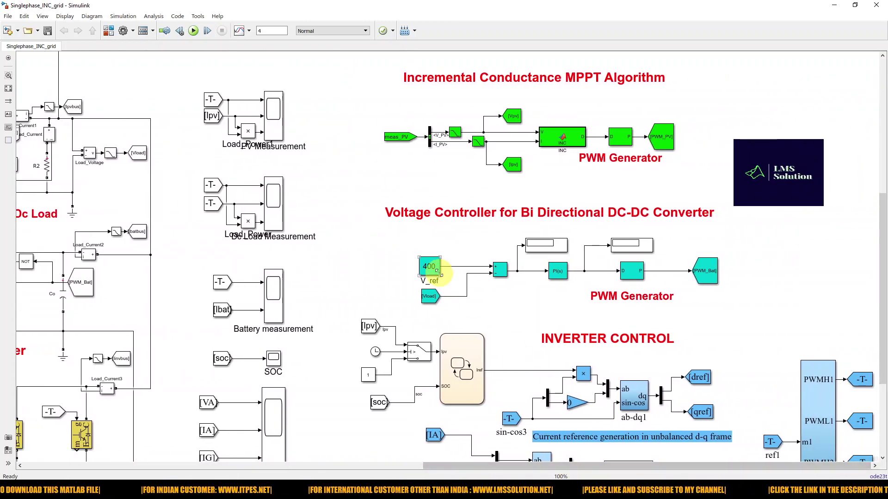
key(F8)
drag(407, 263, 438, 256)
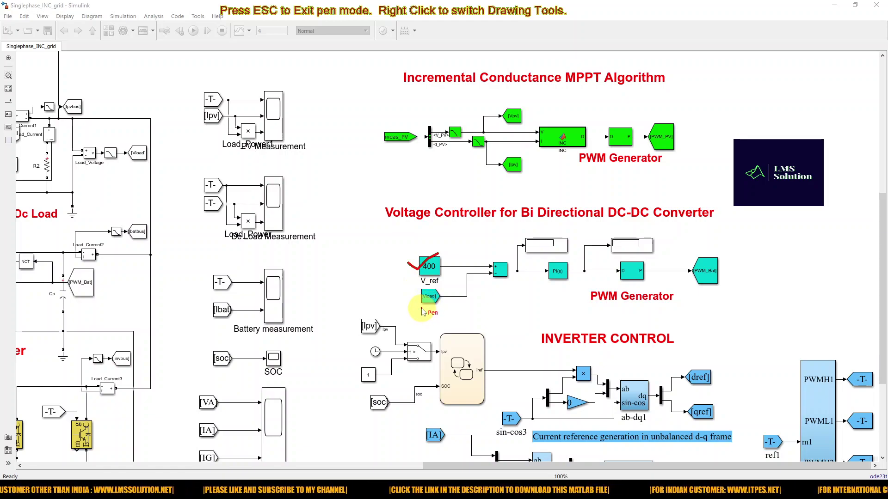
mouse_move(449, 313)
mouse_down()
mouse_move(501, 295)
mouse_move(510, 266)
mouse_move(503, 244)
mouse_move(457, 239)
mouse_move(418, 249)
mouse_move(406, 280)
mouse_move(421, 313)
mouse_up()
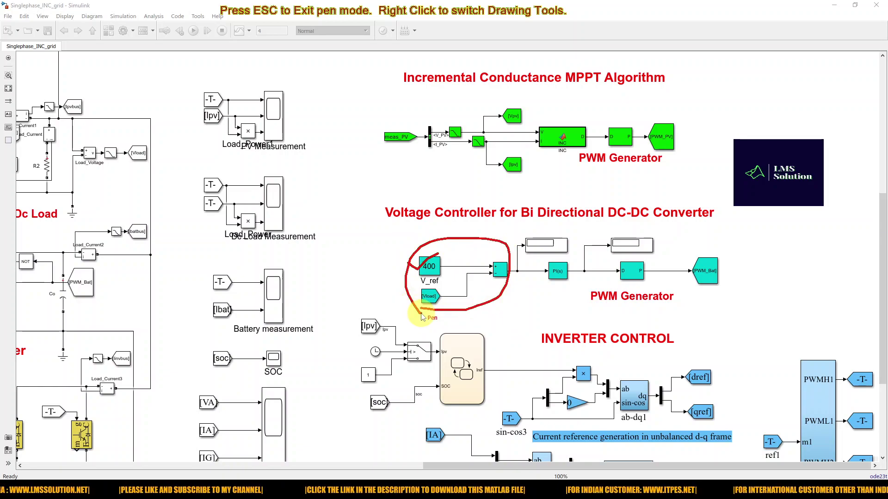
mouse_move(537, 290)
mouse_down()
mouse_move(539, 278)
mouse_move(543, 291)
mouse_up()
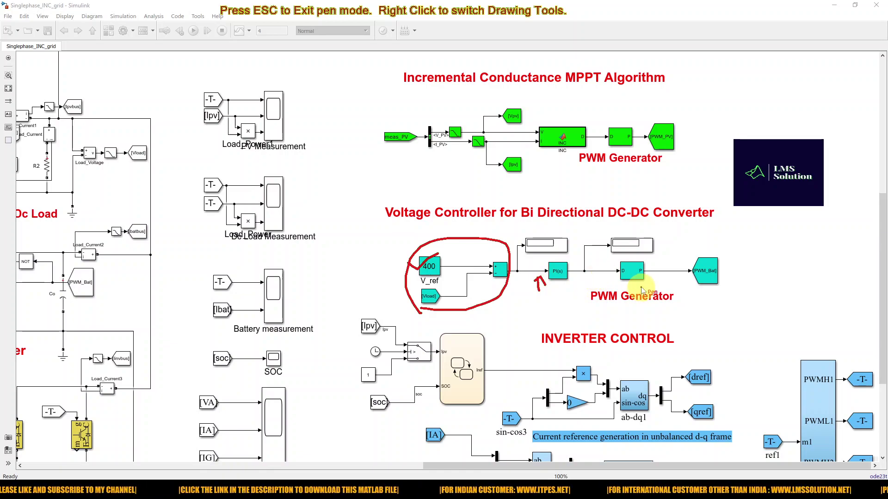
mouse_move(605, 285)
mouse_down()
mouse_move(653, 282)
mouse_move(653, 258)
mouse_move(622, 254)
mouse_move(603, 266)
mouse_move(603, 287)
mouse_up()
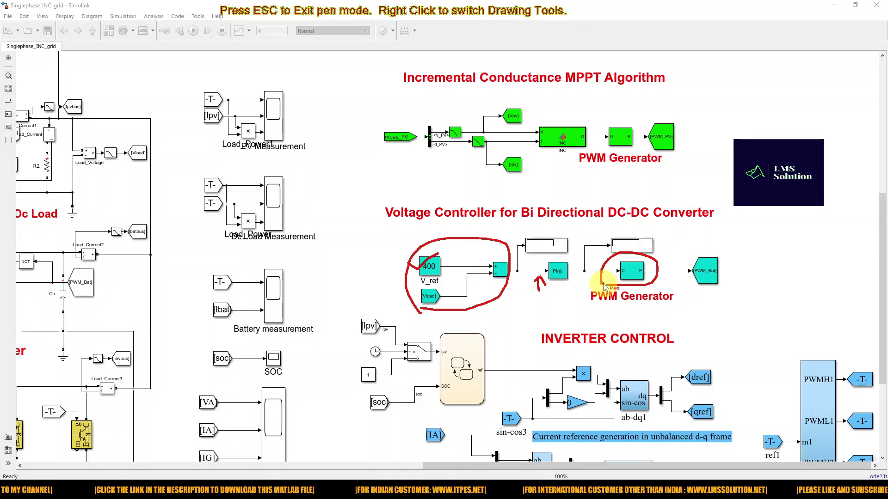
key(Escape)
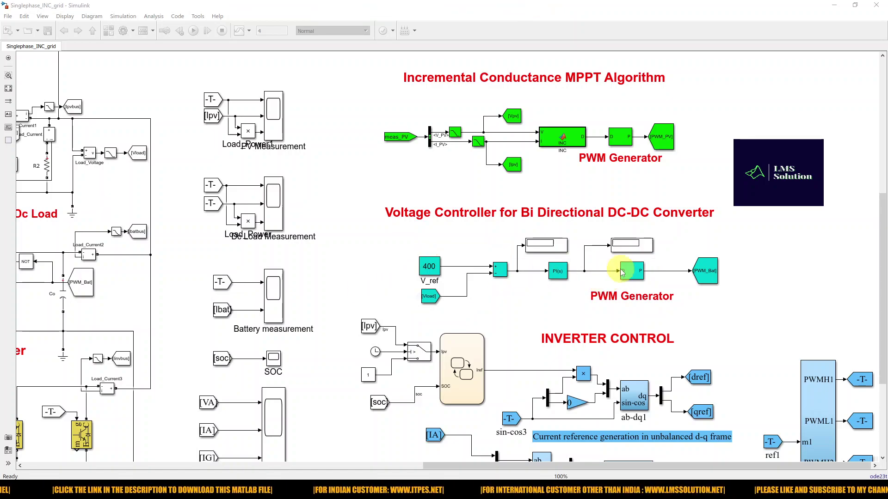
- Examine the full-bridge inverter's switches, mark the grid source and the area around filter inductor L2 with the screen pen, then clear the markings
drag(437, 464, 271, 462)
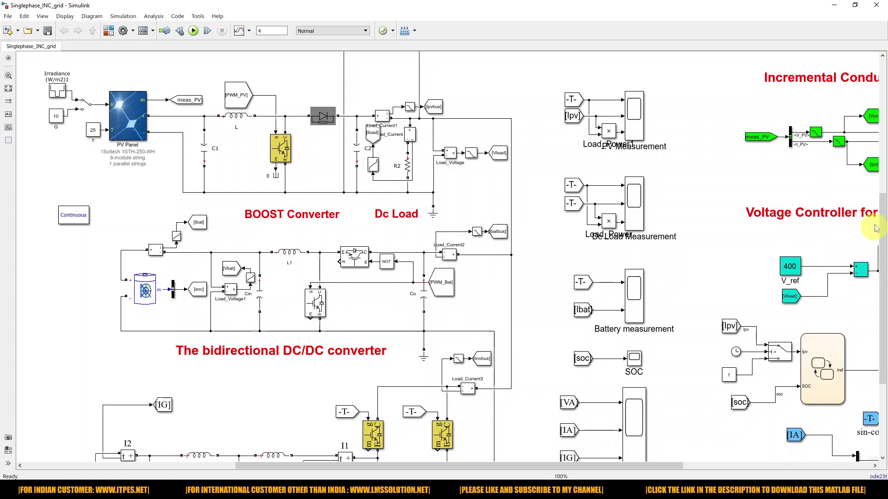
drag(884, 218, 883, 285)
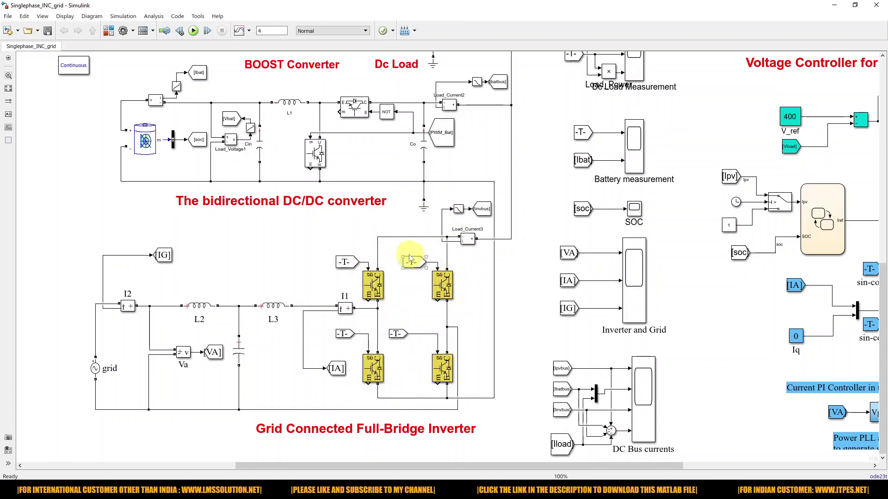
click(385, 380)
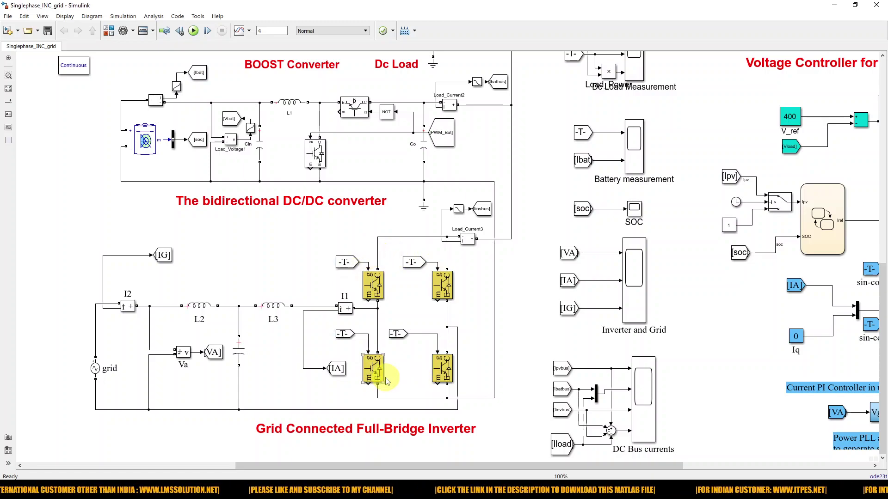
click(380, 285)
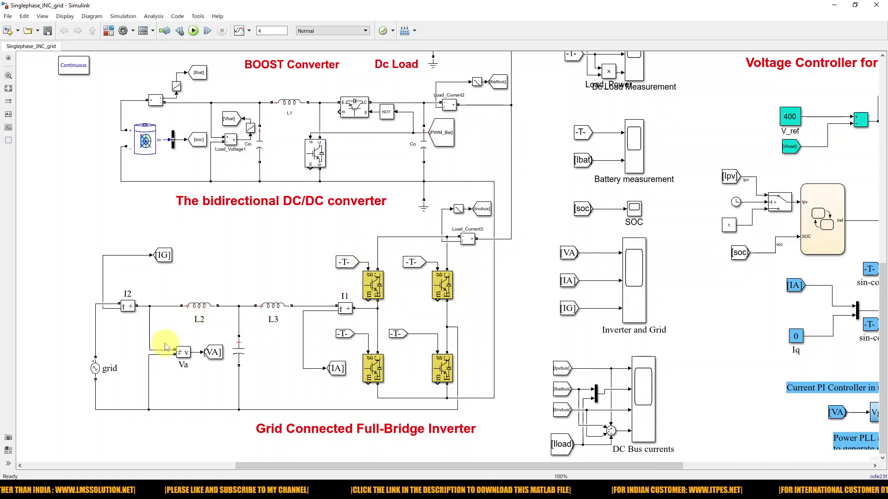
key(F9)
mouse_move(114, 352)
mouse_down()
mouse_move(70, 343)
mouse_move(83, 385)
mouse_move(112, 343)
mouse_up()
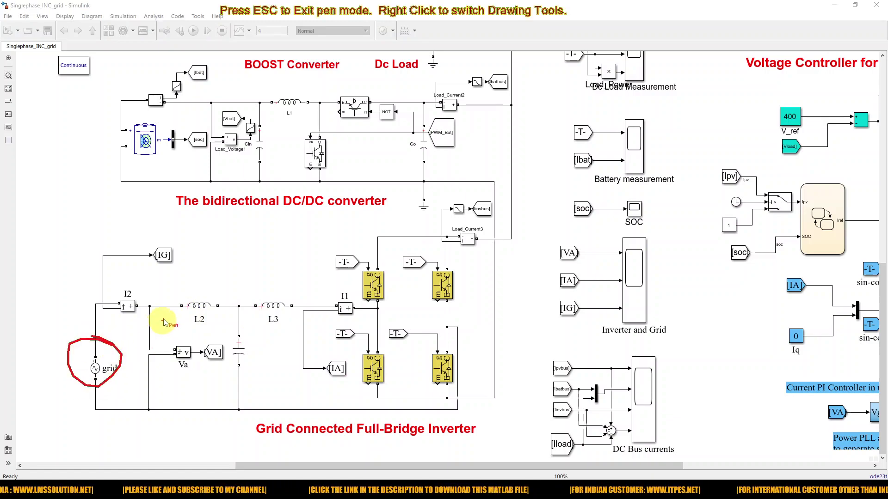
mouse_move(175, 300)
mouse_down()
mouse_move(177, 380)
mouse_move(211, 421)
mouse_move(267, 422)
mouse_move(308, 355)
mouse_move(301, 296)
mouse_move(249, 282)
mouse_move(191, 286)
mouse_move(173, 305)
mouse_up()
key(Escape)
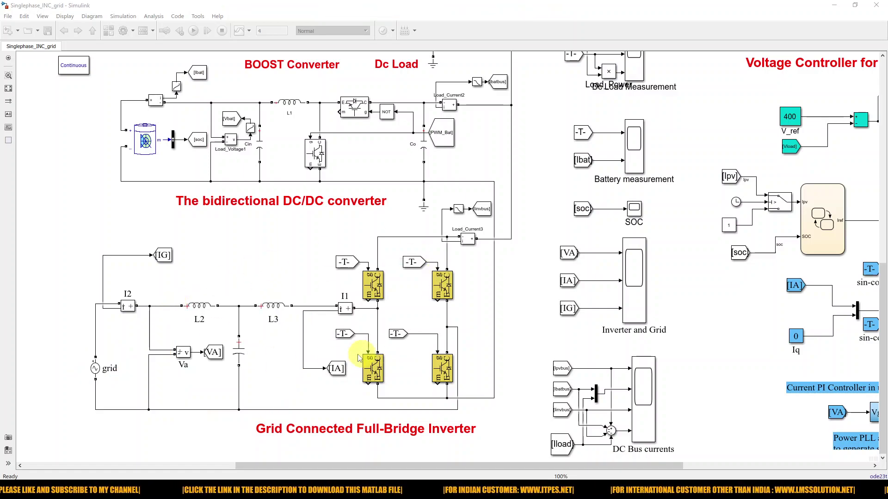
- Circle the Ipv input feeding the inverter control's chart block with the screen pen
drag(454, 467, 632, 462)
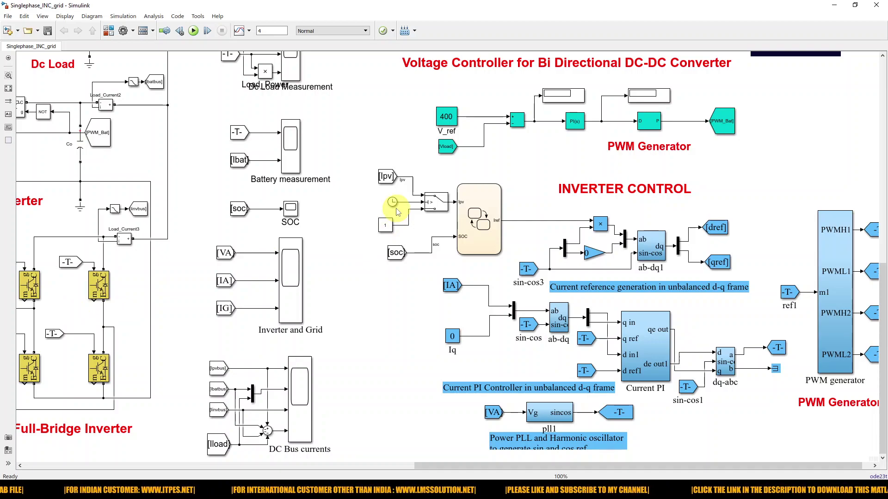
key(ctrl+2)
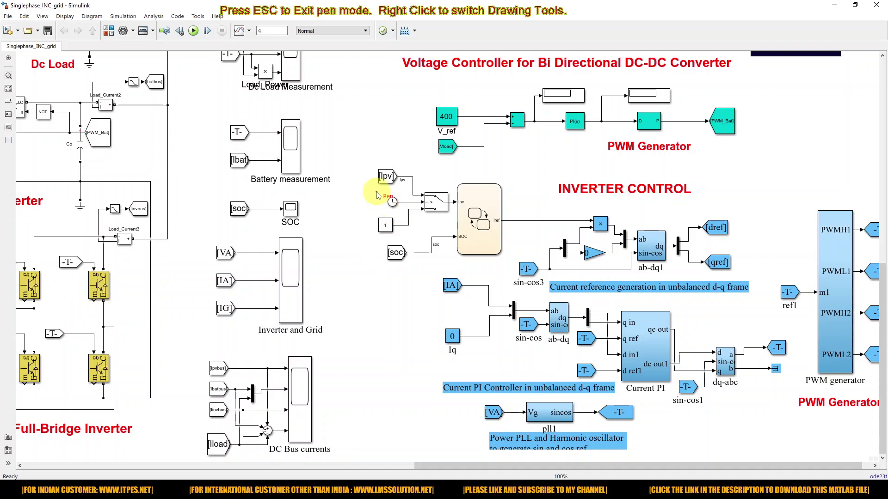
drag(372, 192, 400, 192)
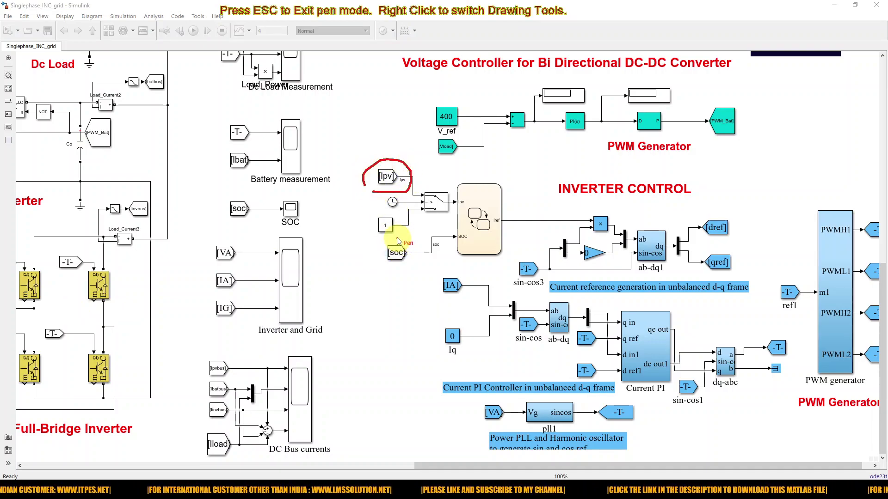
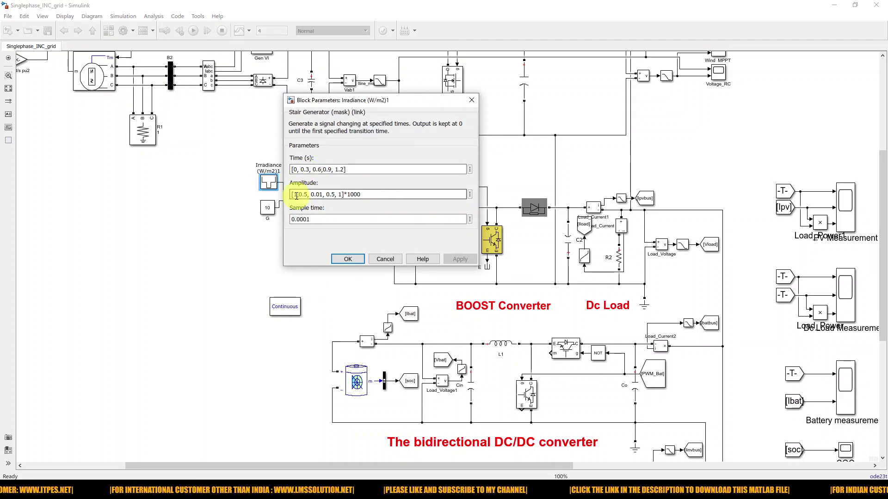
- Check the Irradiance (W/m2)1 block's amplitude values against its transition times and accept the dialog
triple_click(296, 196)
click(297, 196)
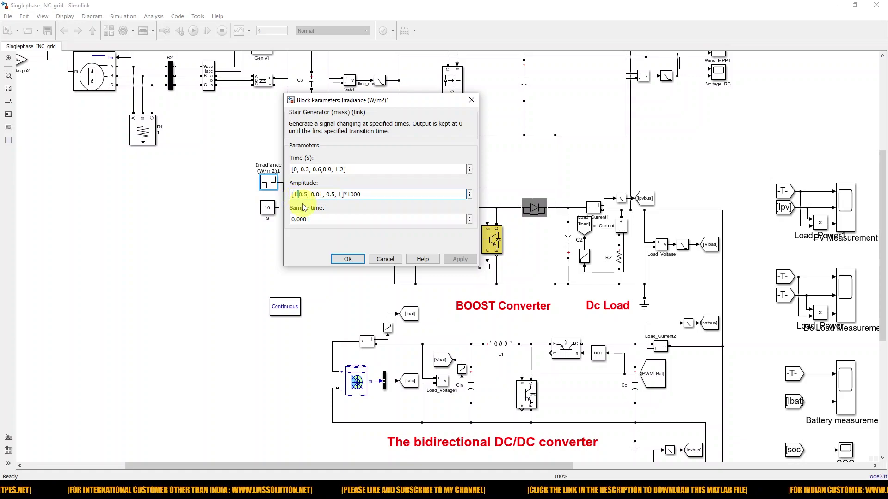
click(300, 196)
text(,)
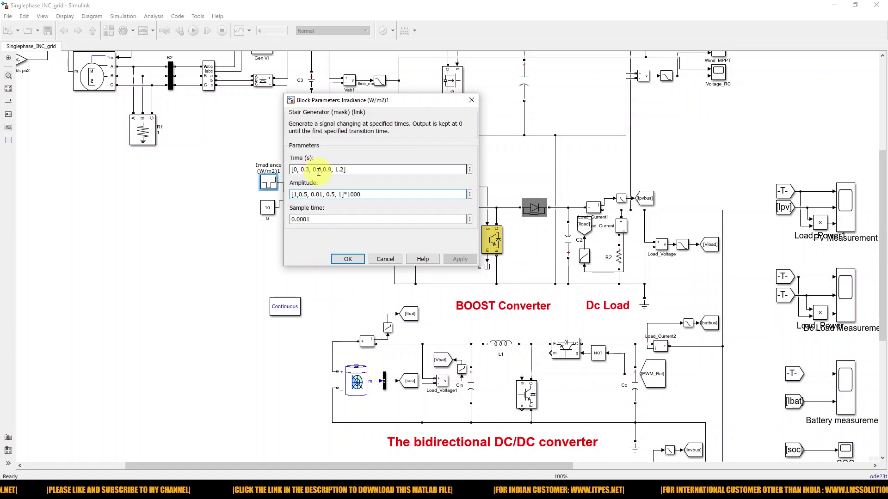
click(346, 259)
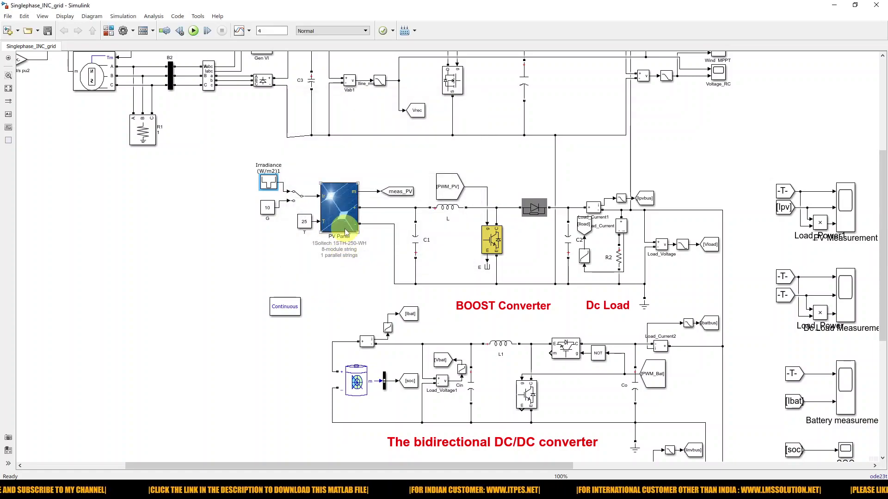
- View the whole model, inspect the PV Measurement scope, and open the Dc Load Measurement scope
click(9, 88)
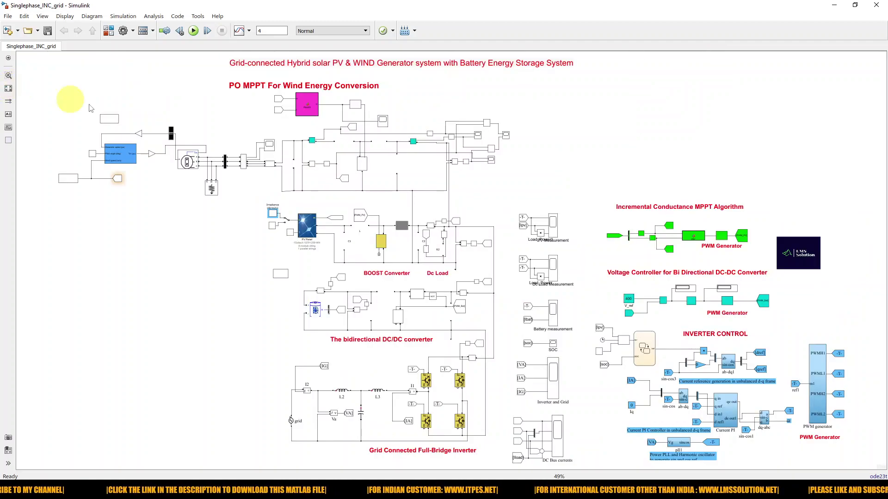
scroll(465, 159, up, 5)
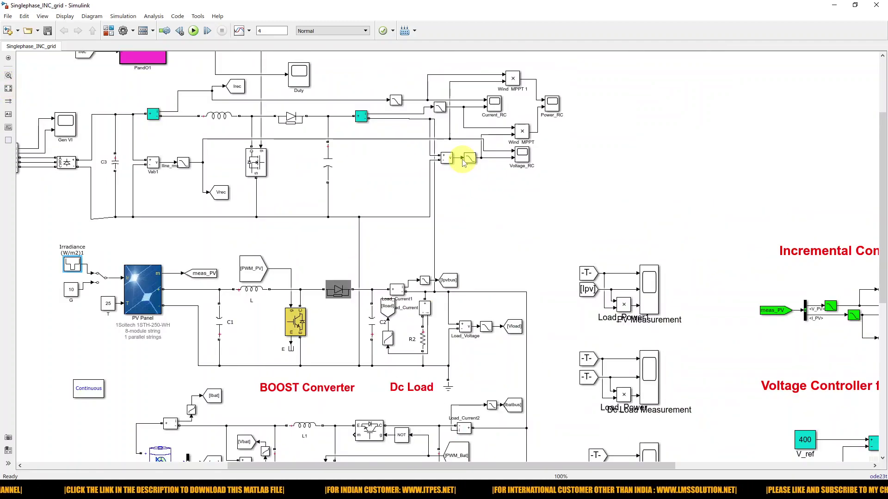
scroll(462, 158, down, 1)
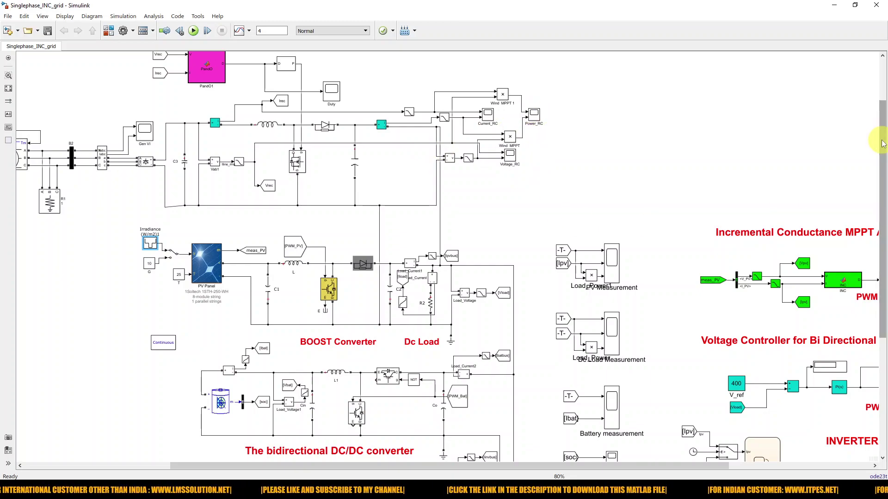
scroll(883, 182, down, 3)
scroll(883, 182, down, 2)
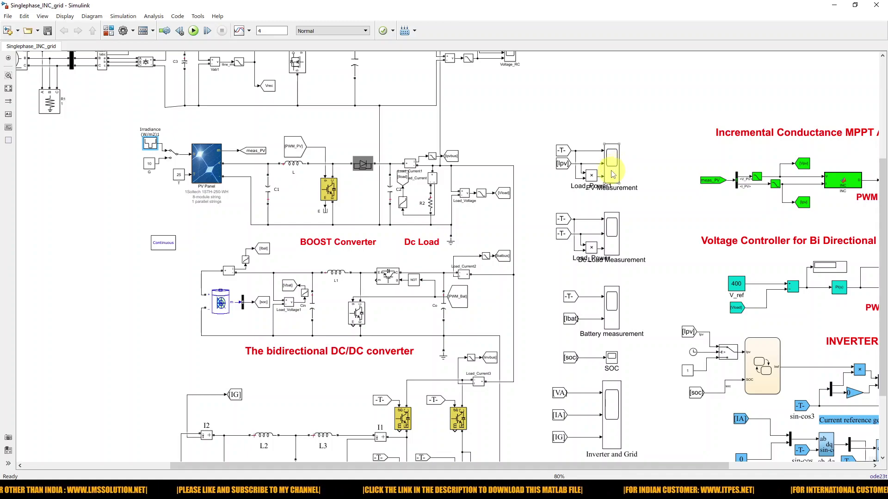
double_click(612, 157)
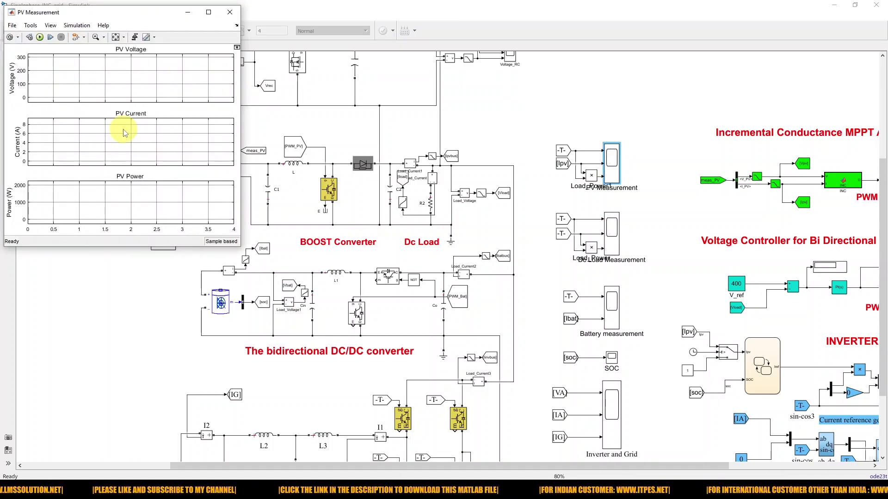
click(672, 227)
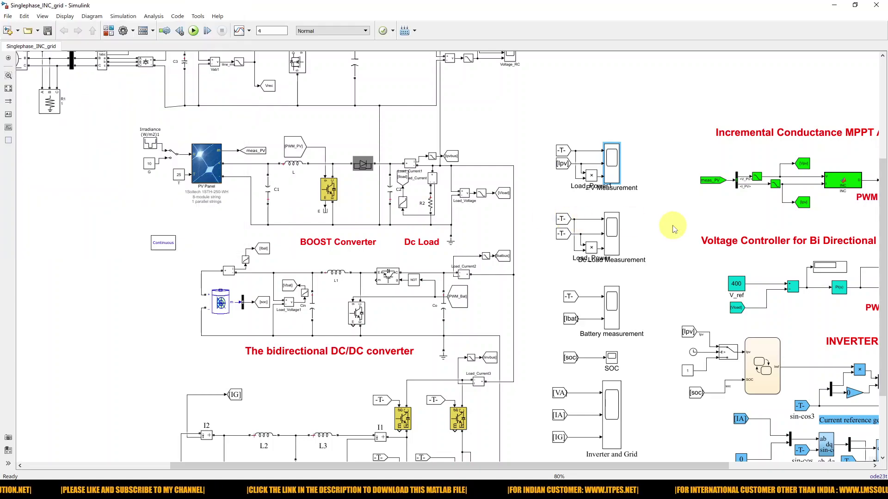
double_click(610, 229)
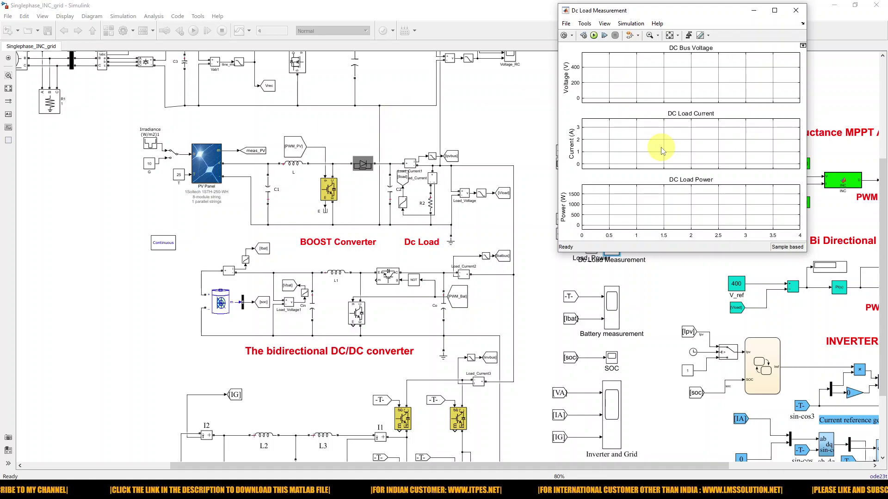
- Inspect the Battery measurement scope's voltage and current plots, and open the SOC scope
click(657, 273)
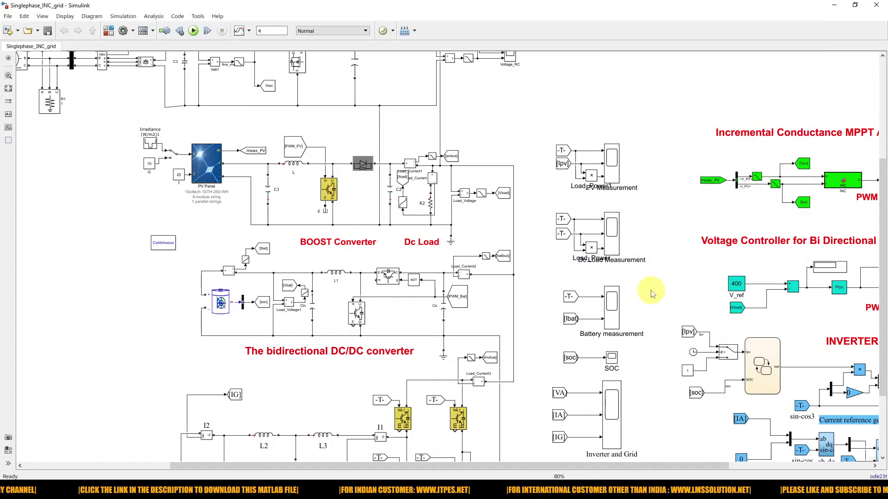
double_click(611, 309)
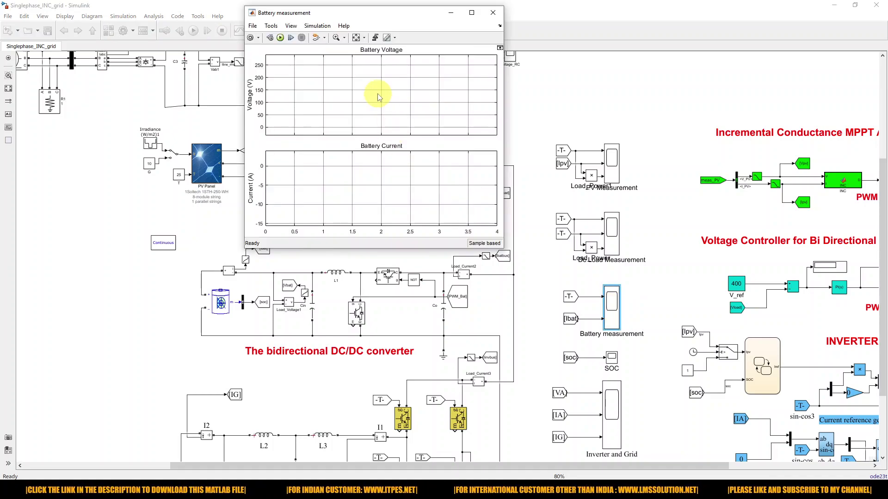
click(679, 279)
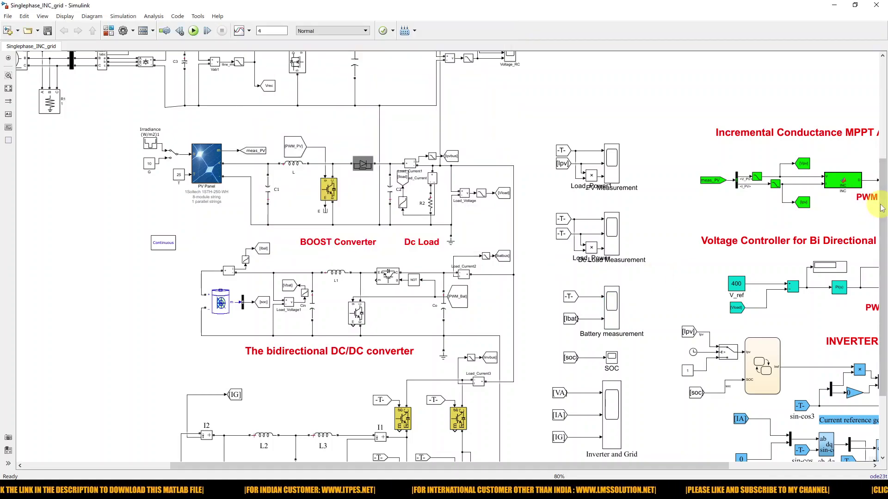
drag(881, 209, 880, 266)
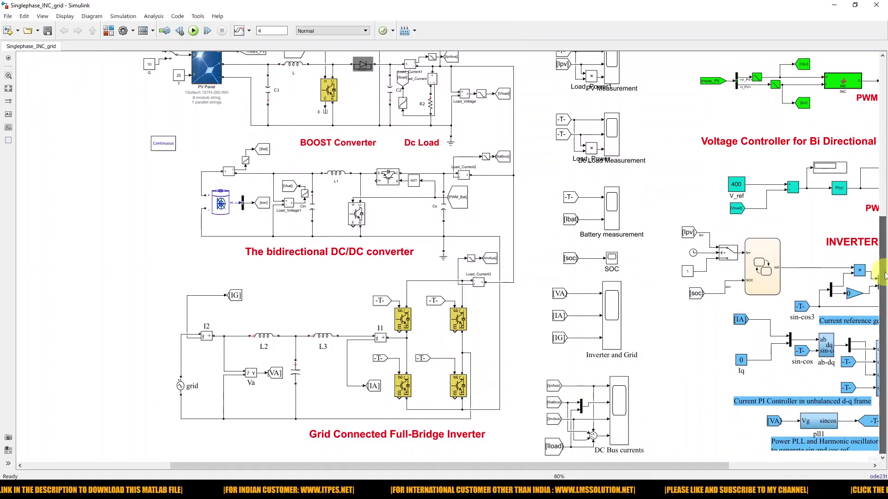
double_click(612, 259)
drag(345, 262, 350, 242)
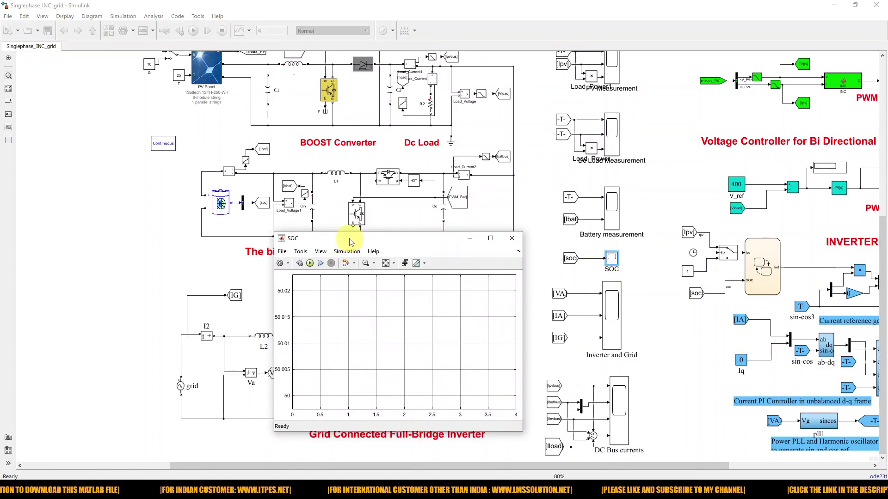
- Inspect the Inverter and Grid scope and the DC Bus currents scope, moving each window clear for viewing and returning to the model
double_click(613, 310)
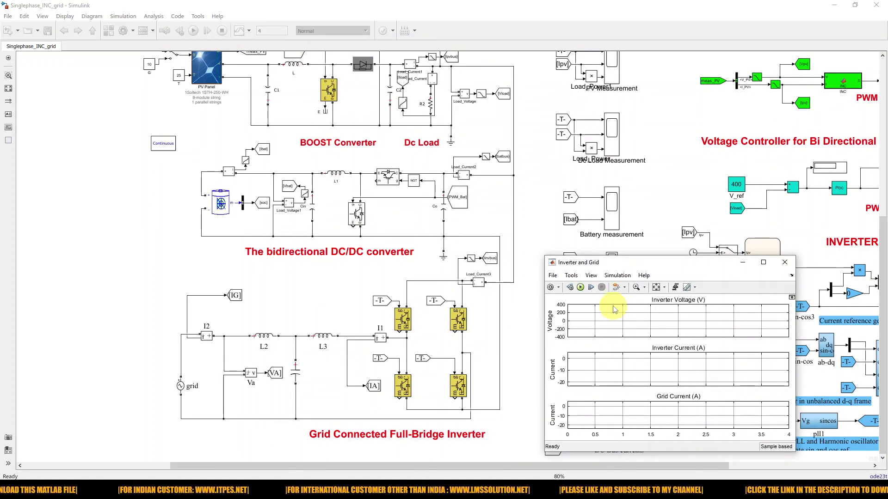
drag(626, 263, 484, 137)
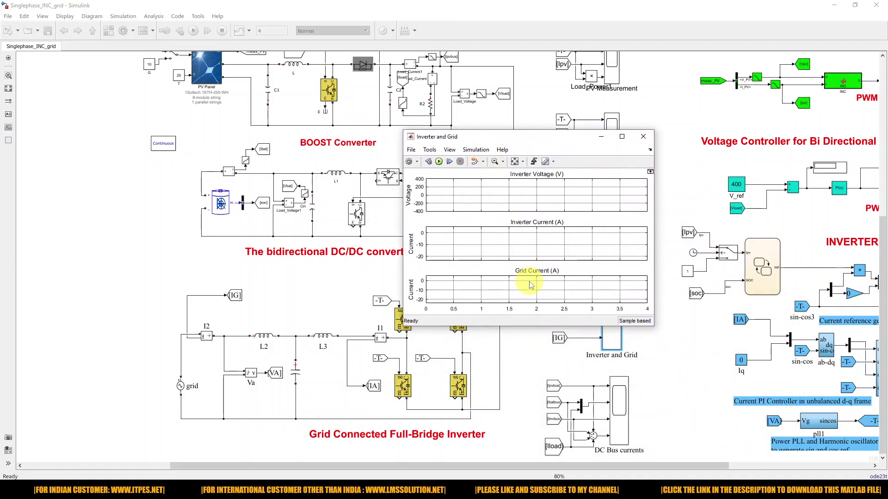
click(676, 350)
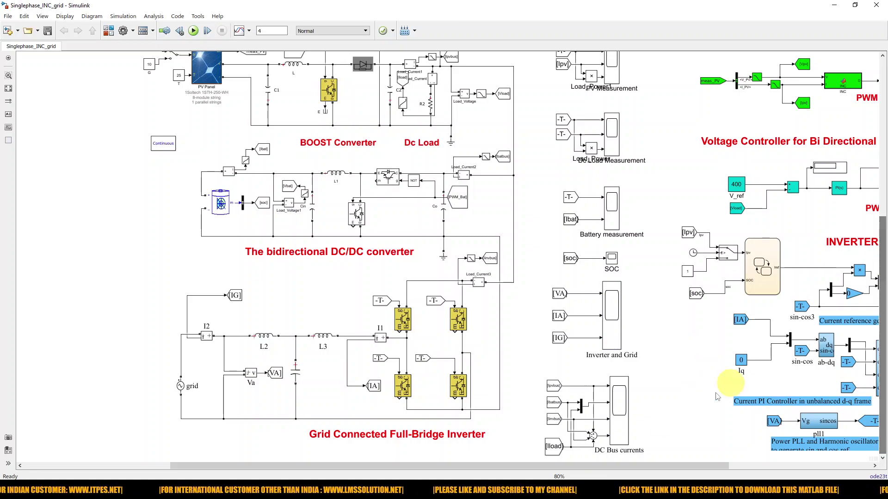
double_click(623, 409)
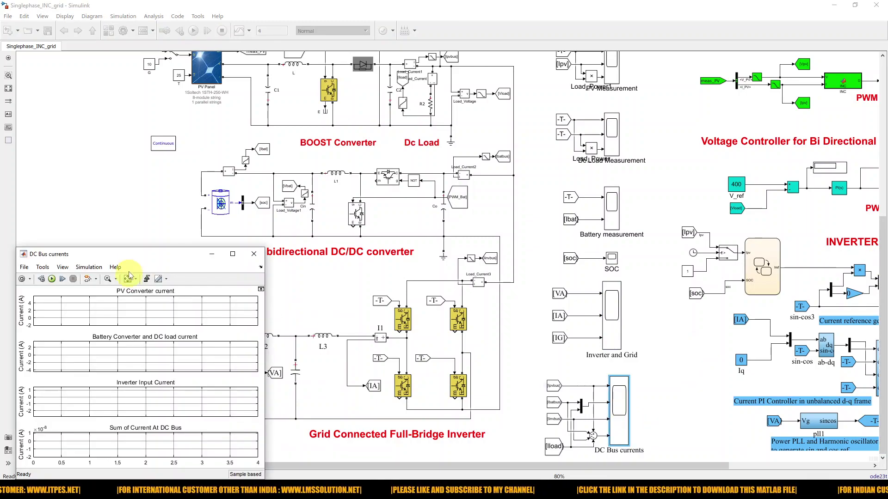
drag(135, 259, 153, 240)
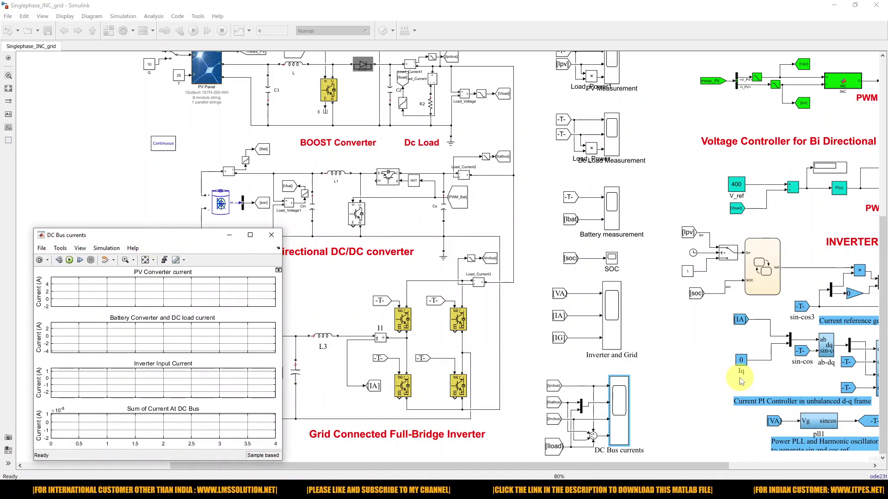
click(706, 384)
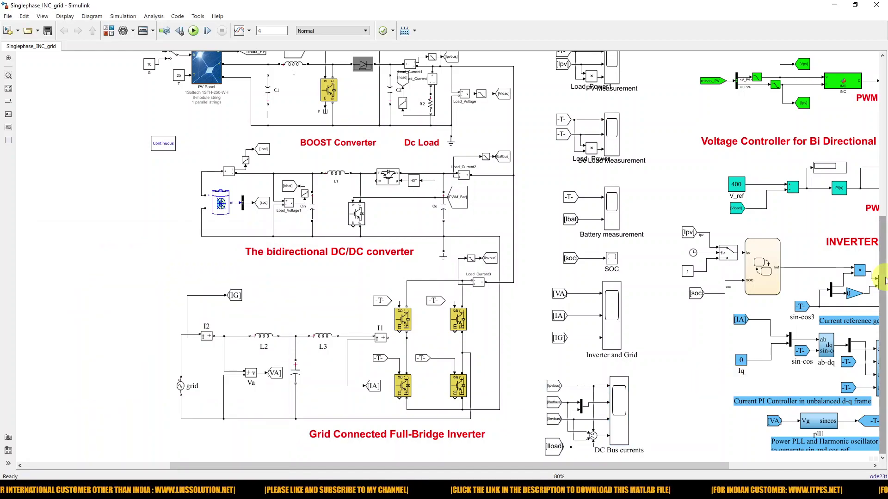
- Inspect the wind converter's Power_RC, Current_RC and Voltage_RC scopes and the generator's Gen VI scope
drag(881, 277, 881, 165)
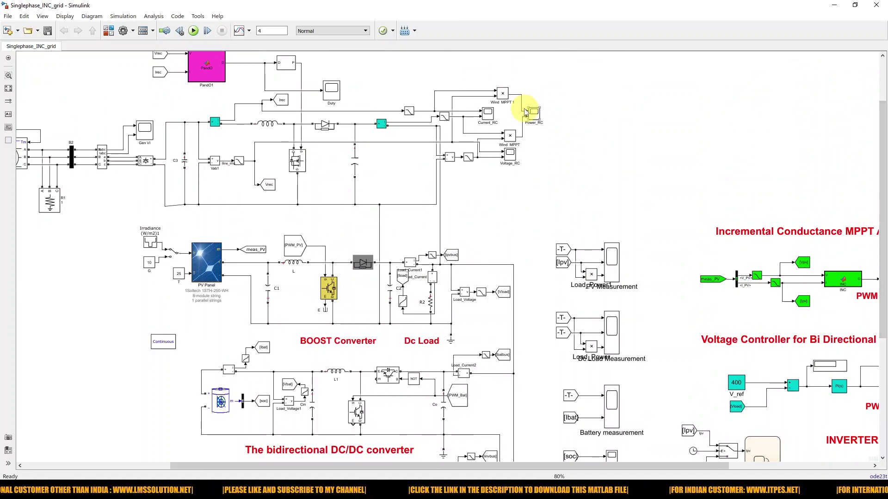
double_click(535, 114)
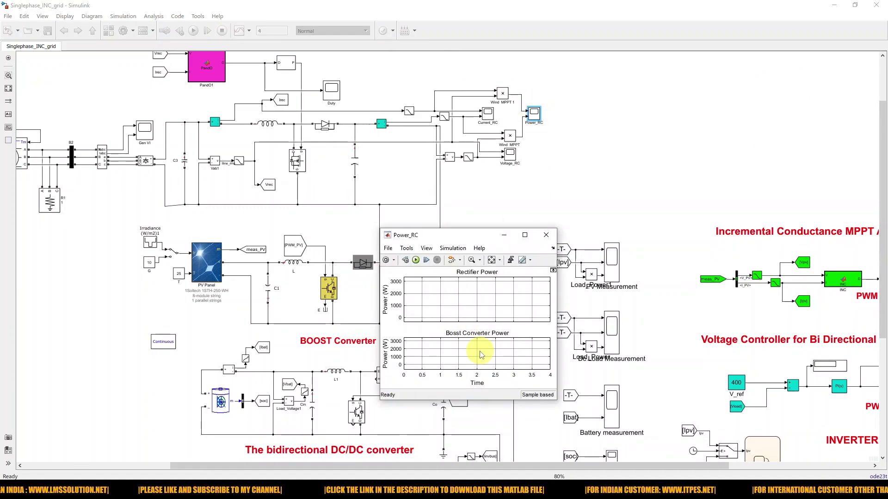
double_click(488, 114)
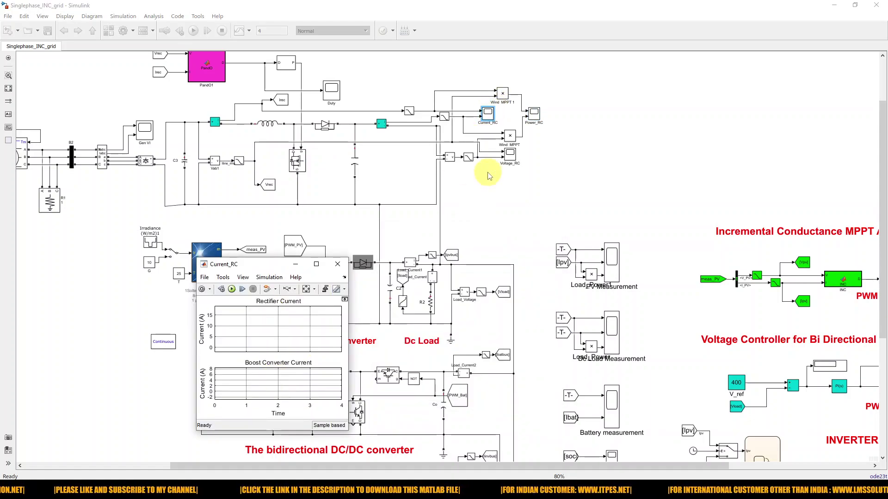
double_click(510, 153)
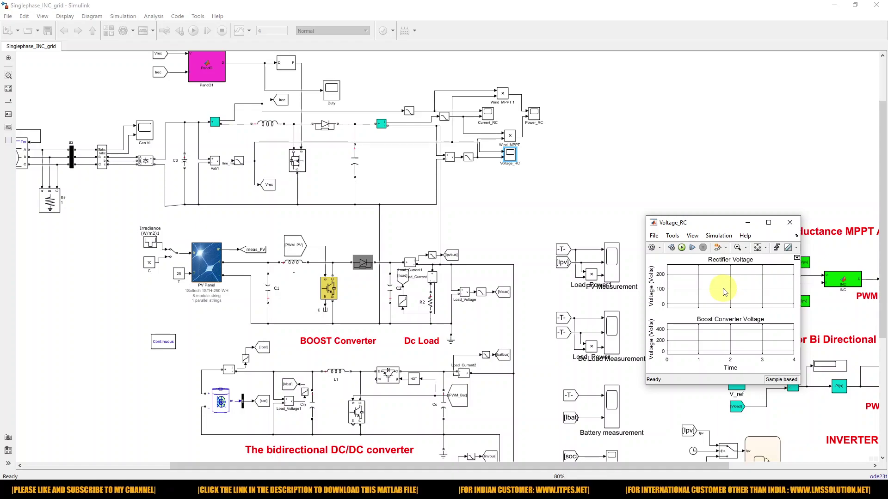
click(513, 215)
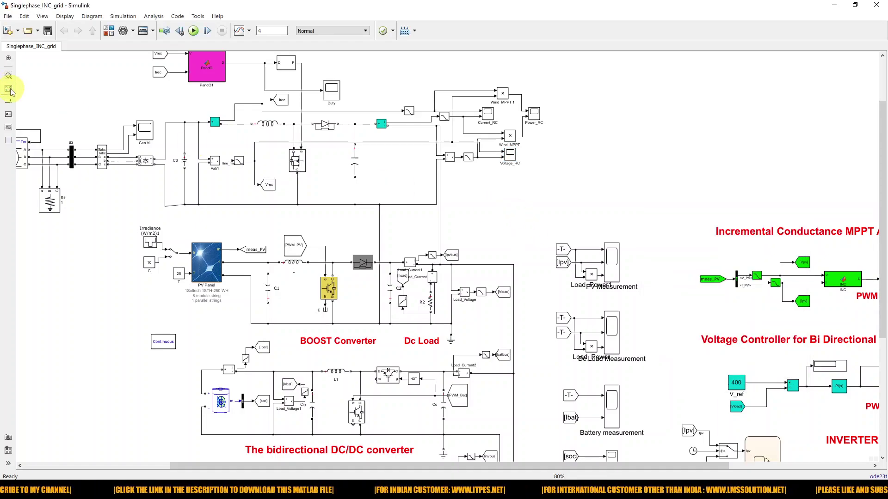
double_click(146, 129)
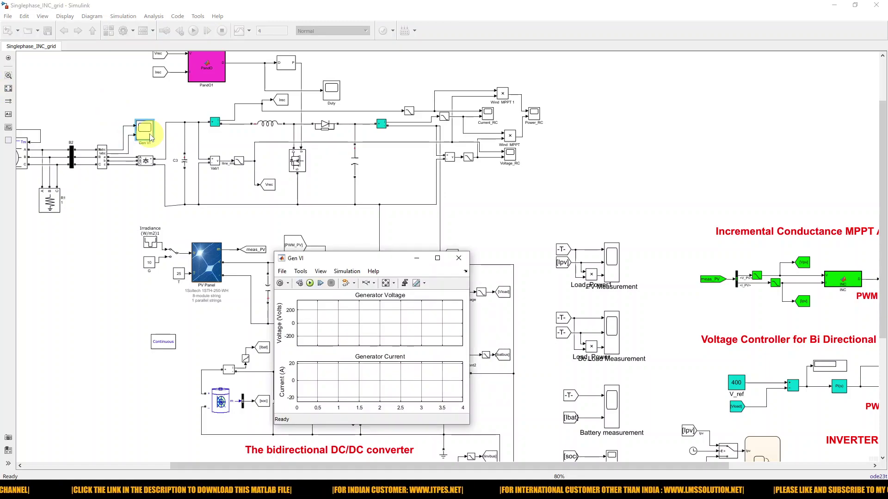
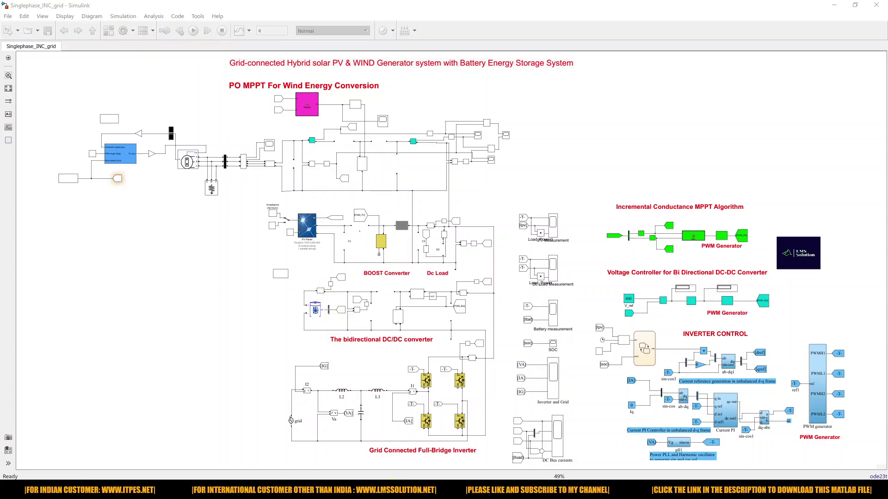
- Bring the PV Measurement, Battery measurement and Dc Load Measurement scope windows to the front over the model
mouse_move(231, 490)
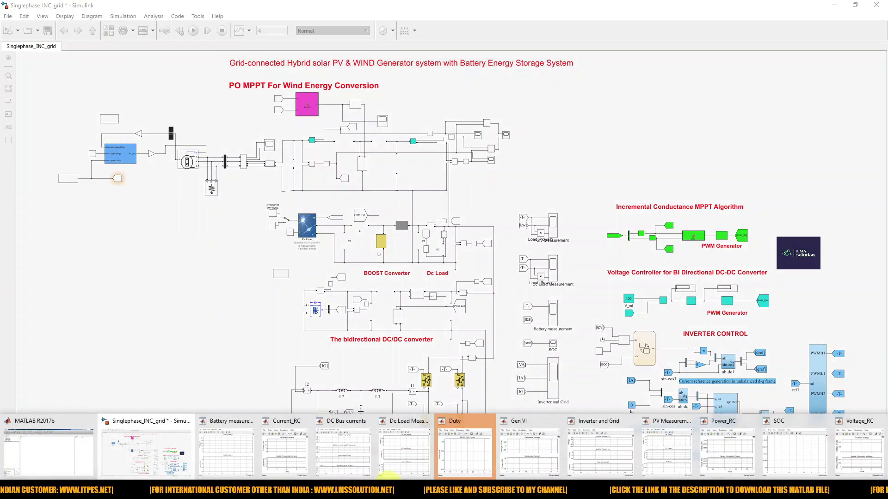
click(665, 447)
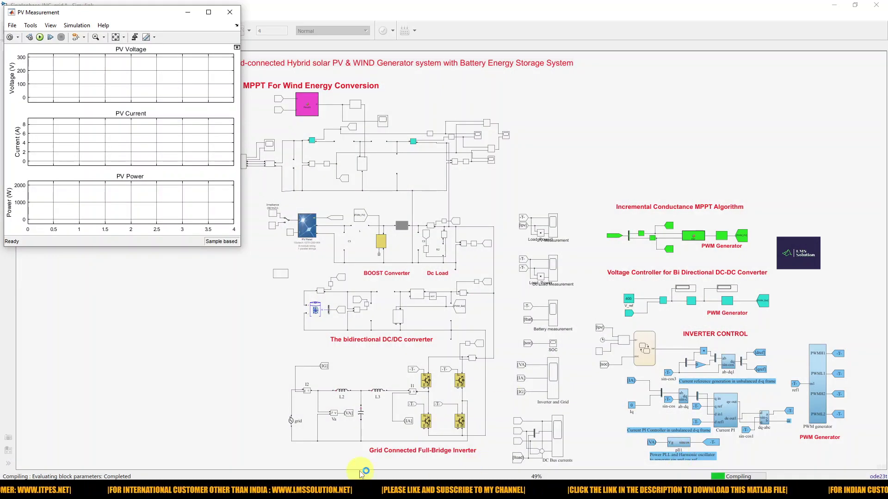
mouse_move(241, 491)
click(244, 462)
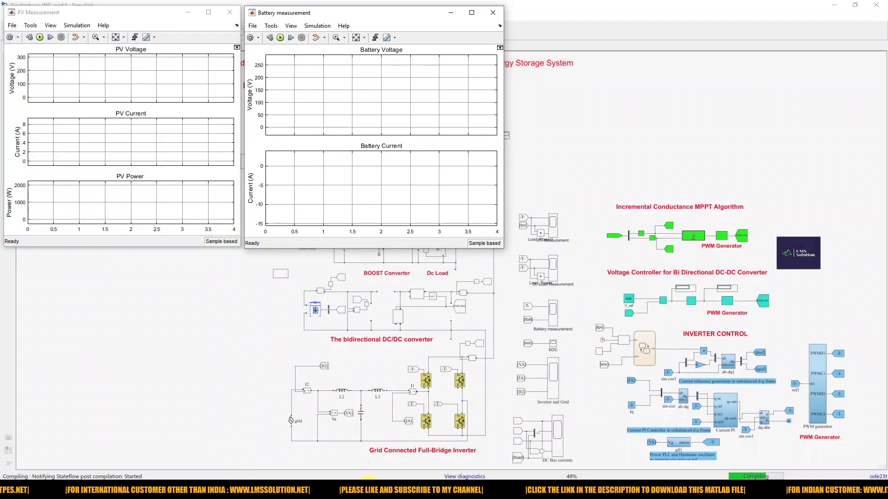
click(404, 464)
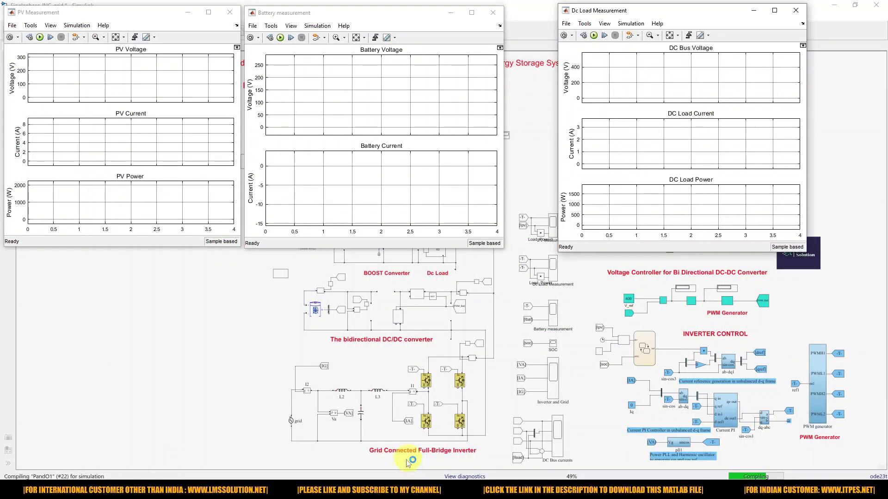
- Bring up the Voltage_RC and Power_RC scopes and place them side by side beneath the PV and Battery measurement scopes
mouse_move(381, 476)
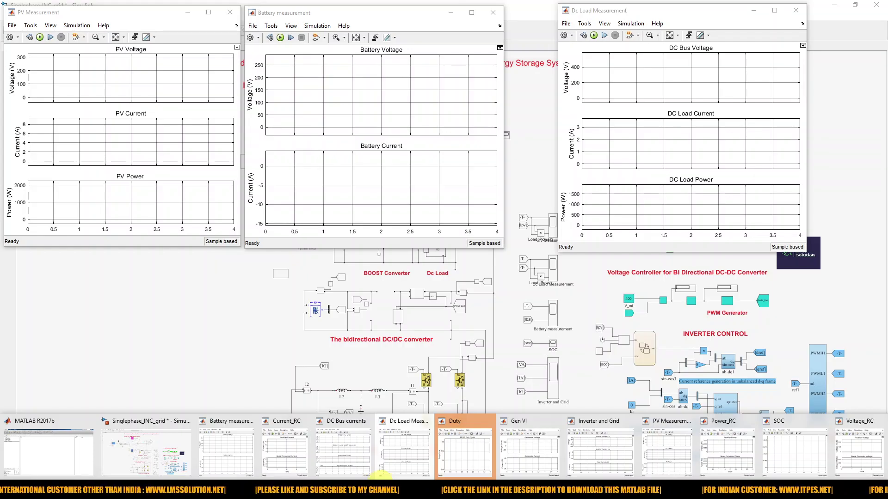
mouse_move(719, 472)
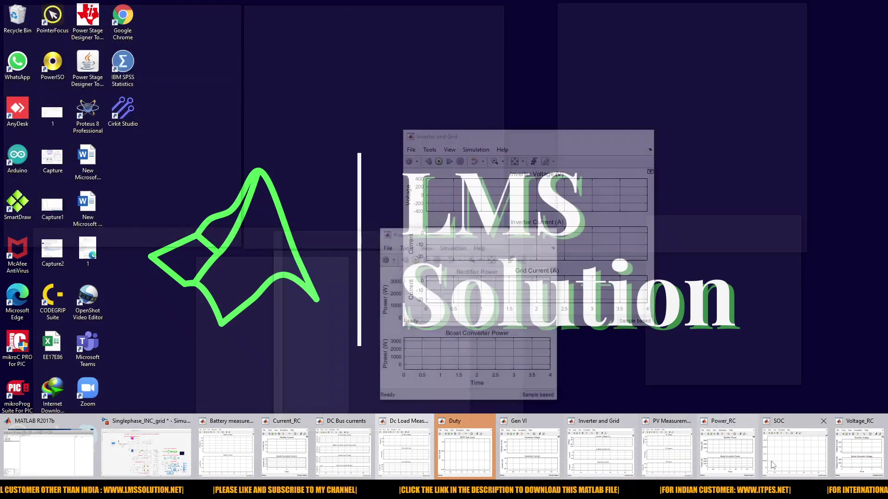
click(860, 456)
drag(697, 226, 72, 265)
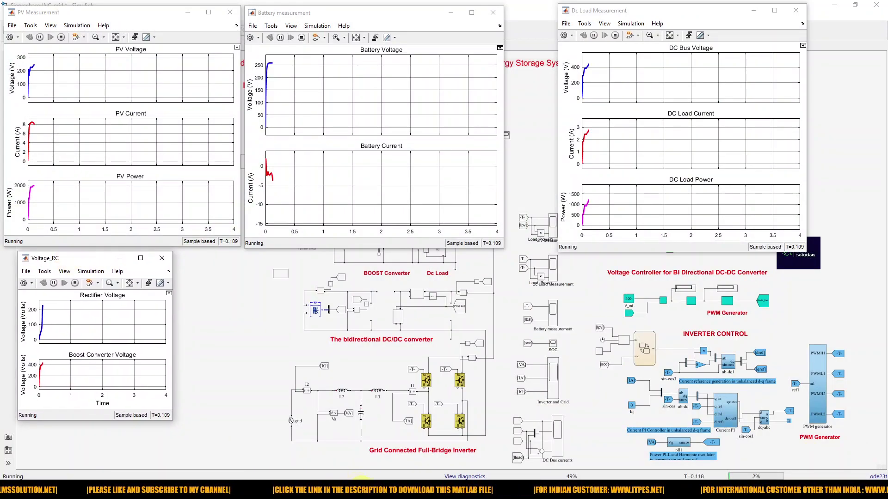
mouse_move(465, 451)
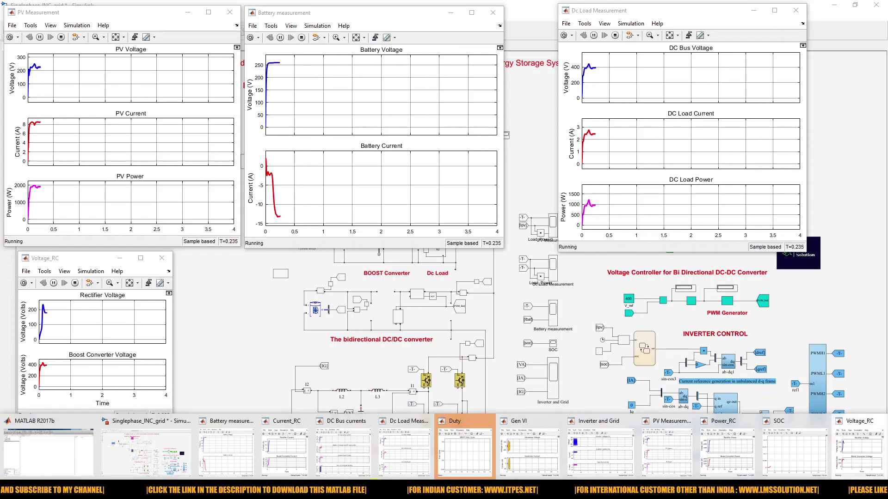
click(731, 451)
drag(465, 240, 268, 263)
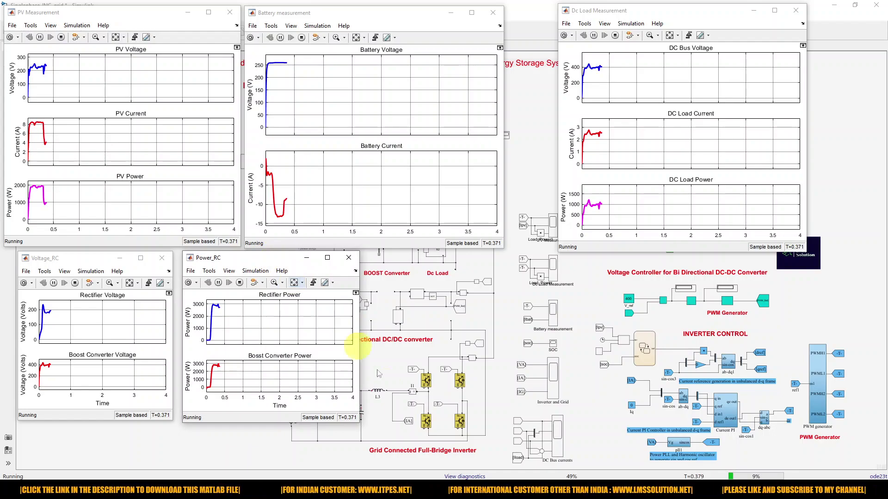
- Bring up the Gen VI and Inverter and Grid scopes and line them up in the same row beside Power_RC
click(444, 491)
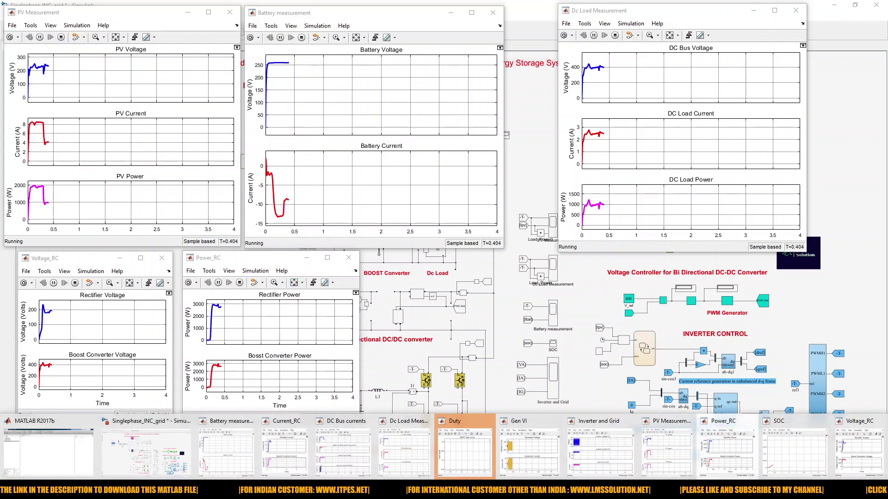
click(509, 468)
drag(342, 258, 446, 264)
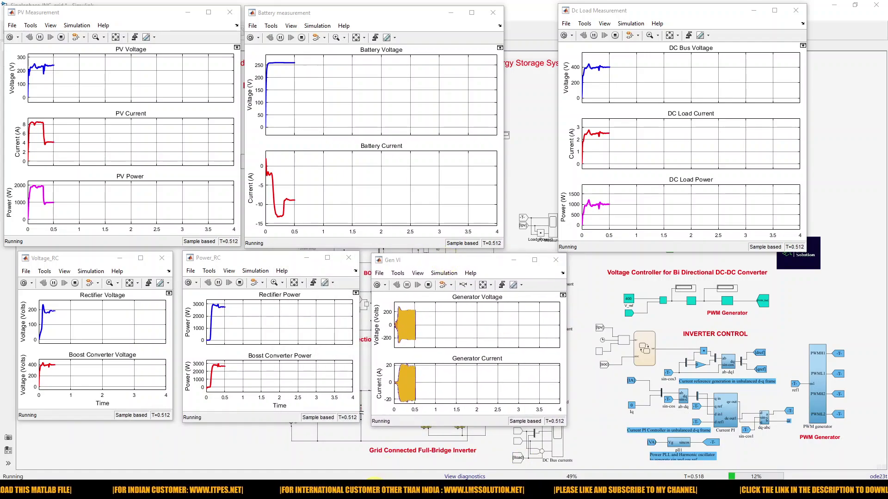
click(444, 491)
click(639, 466)
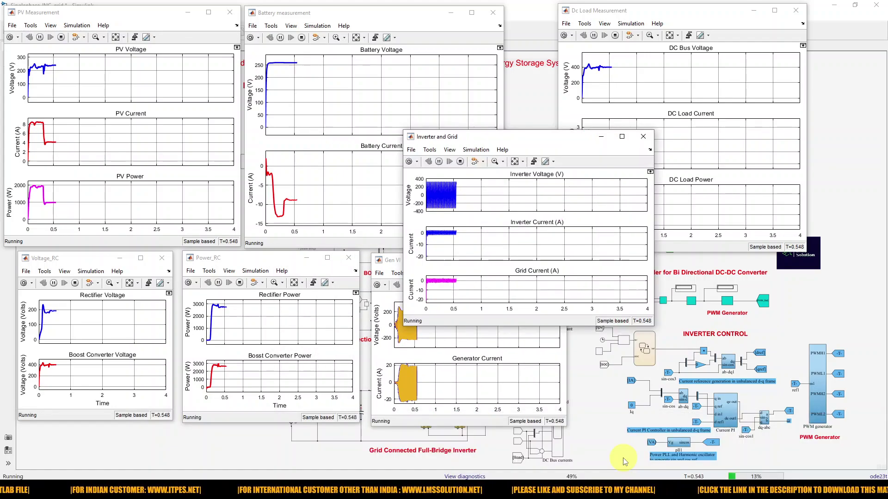
drag(486, 144, 657, 270)
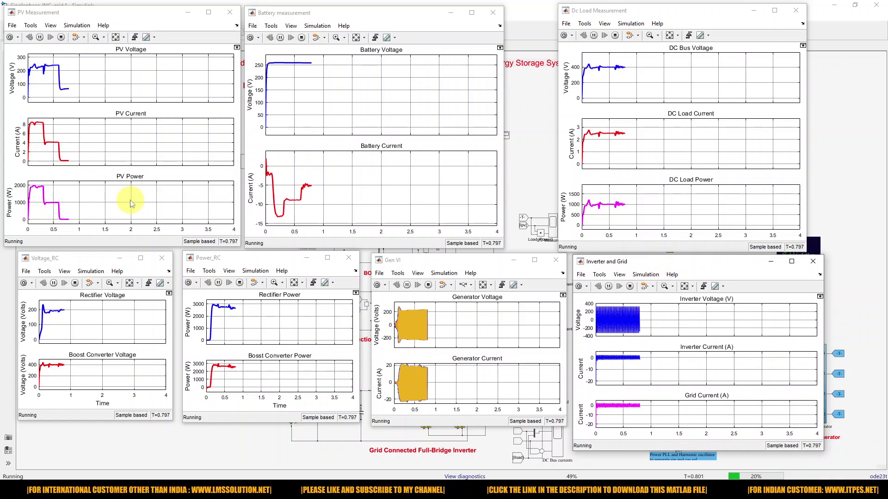
- Circle the first three power levels of the PV Power curve with the screen pen
key(ctrl+d)
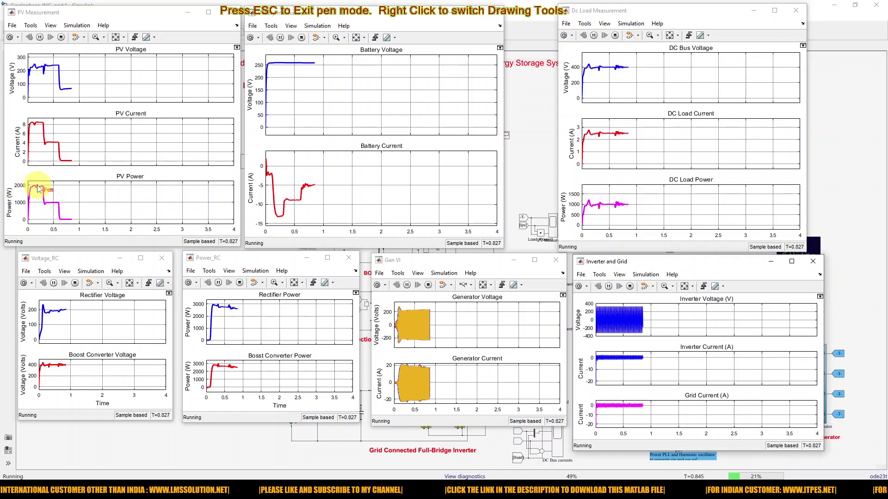
mouse_move(36, 186)
mouse_down()
mouse_move(30, 194)
mouse_move(51, 193)
mouse_move(39, 187)
mouse_up()
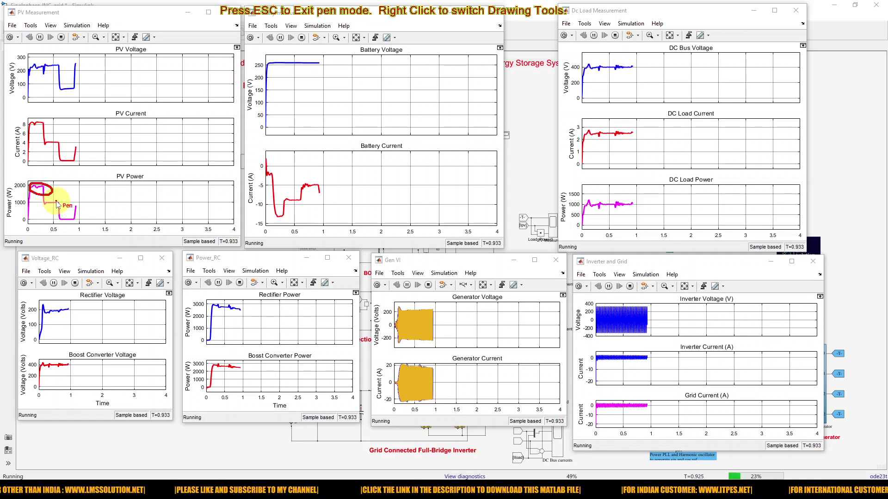
drag(44, 207, 60, 205)
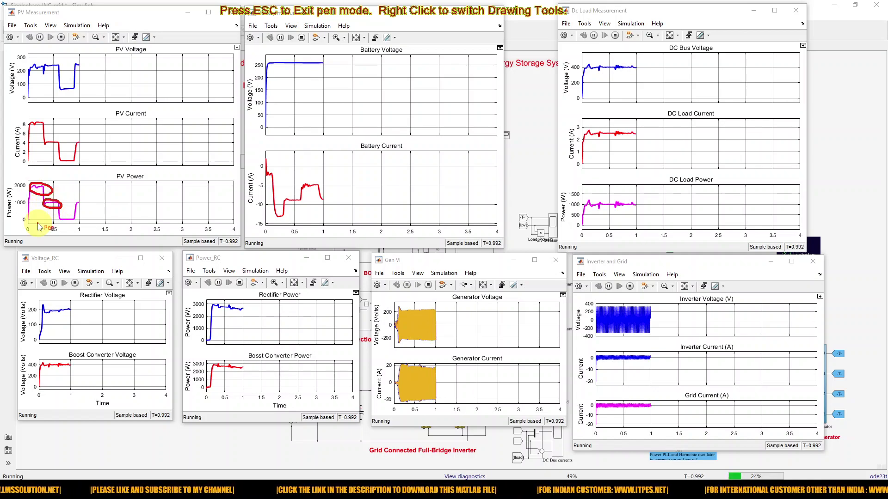
mouse_move(71, 218)
mouse_down()
mouse_move(58, 218)
mouse_move(75, 219)
mouse_up()
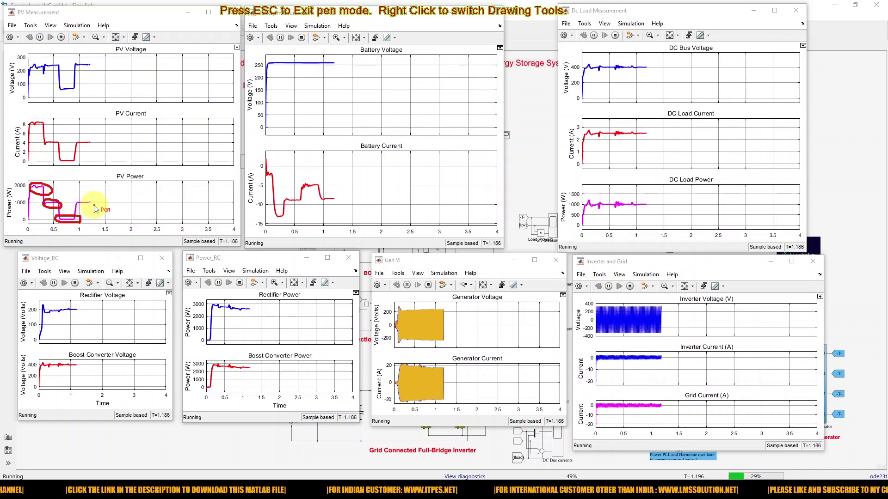
- Circle the last two power levels of the PV Power curve and tick the PV Voltage and PV Current plots with the screen pen
mouse_move(90, 202)
mouse_down()
mouse_move(71, 197)
mouse_move(71, 206)
mouse_move(91, 203)
mouse_up()
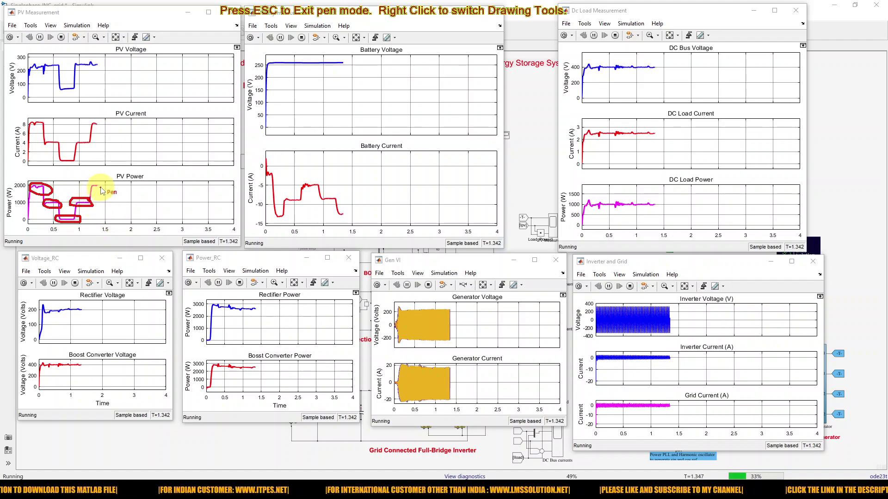
mouse_move(106, 186)
mouse_down()
mouse_move(84, 183)
mouse_move(101, 192)
mouse_up()
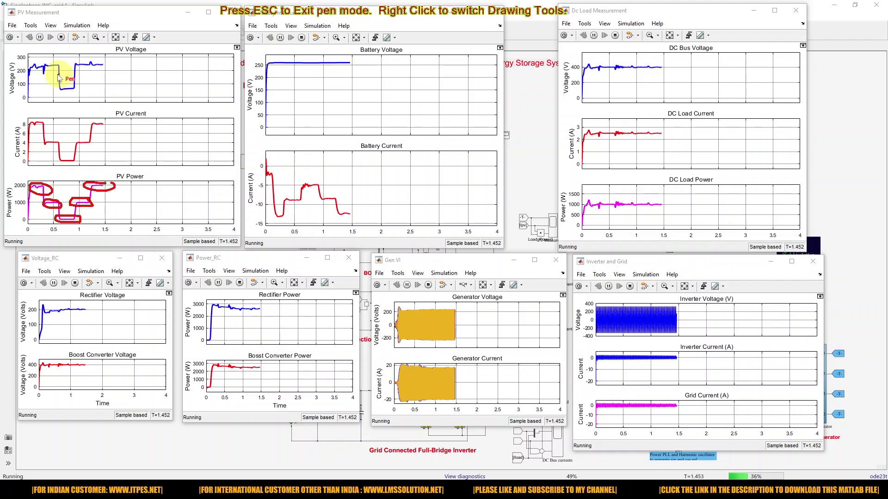
drag(76, 69, 105, 69)
drag(64, 129, 84, 124)
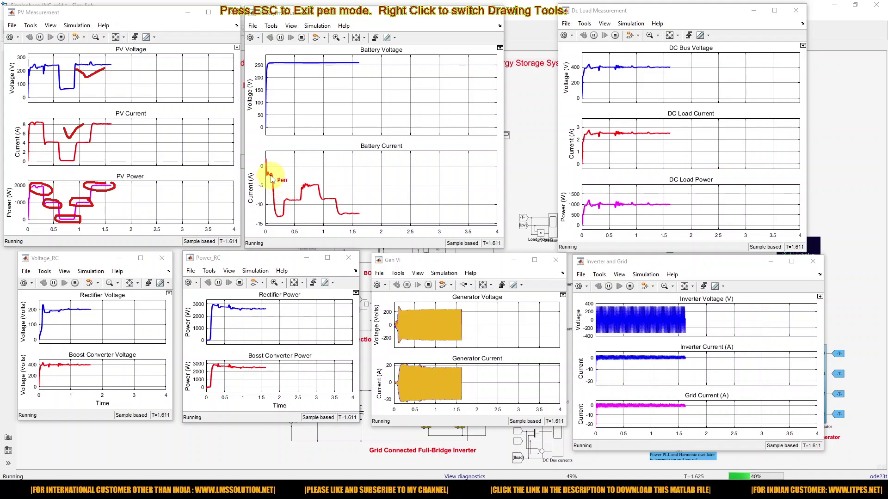
- Trace the Battery Current curve with an arrow from it to the PV Power plot, and clear all pen marks
mouse_move(271, 180)
mouse_down()
mouse_move(264, 184)
mouse_move(275, 223)
mouse_move(290, 201)
mouse_move(319, 190)
mouse_move(338, 222)
mouse_move(269, 209)
mouse_move(124, 211)
mouse_move(136, 204)
mouse_move(137, 221)
mouse_up()
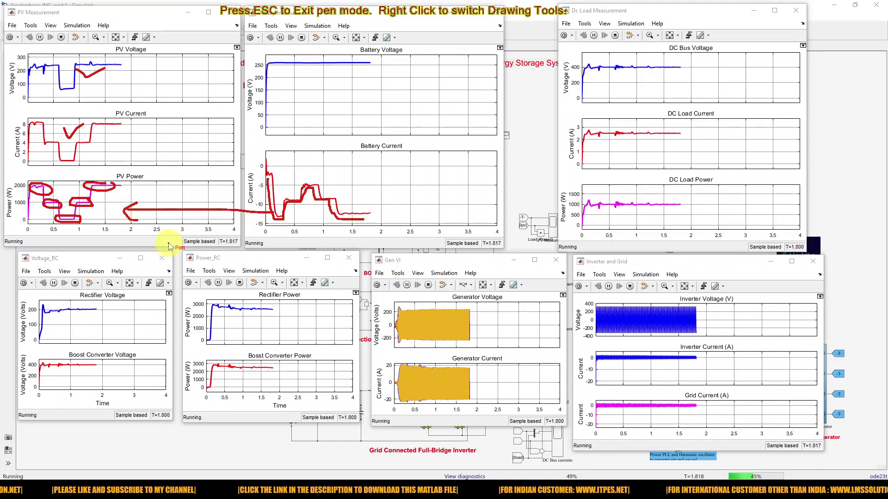
key(Escape)
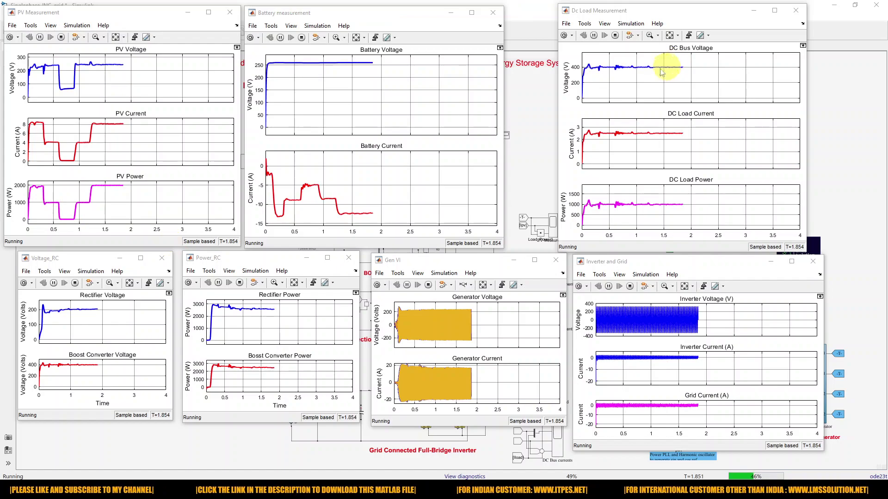
- Outline the DC Bus Voltage curve and tick the DC Load Current, DC Load Power, Boost Converter Voltage and DC Bus Voltage plots with the pen
key(ctrl+d)
mouse_move(602, 69)
mouse_down()
mouse_move(676, 68)
mouse_move(596, 70)
mouse_up()
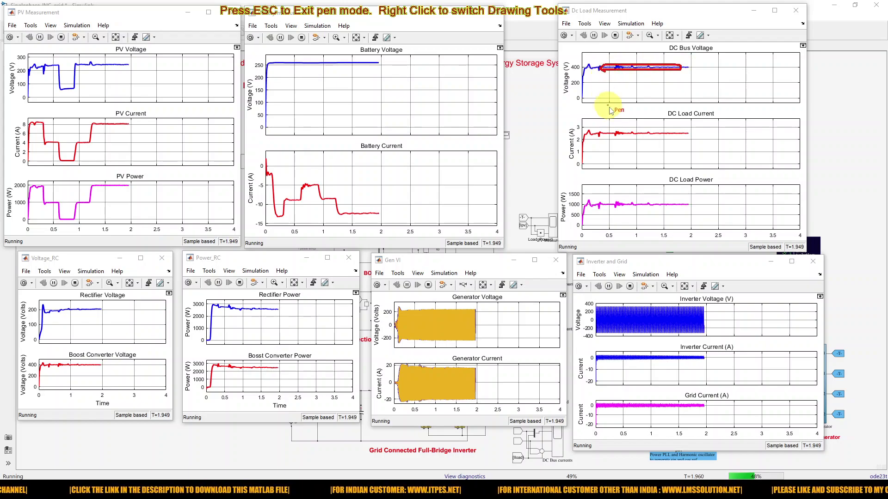
drag(622, 147, 644, 141)
drag(621, 216, 652, 209)
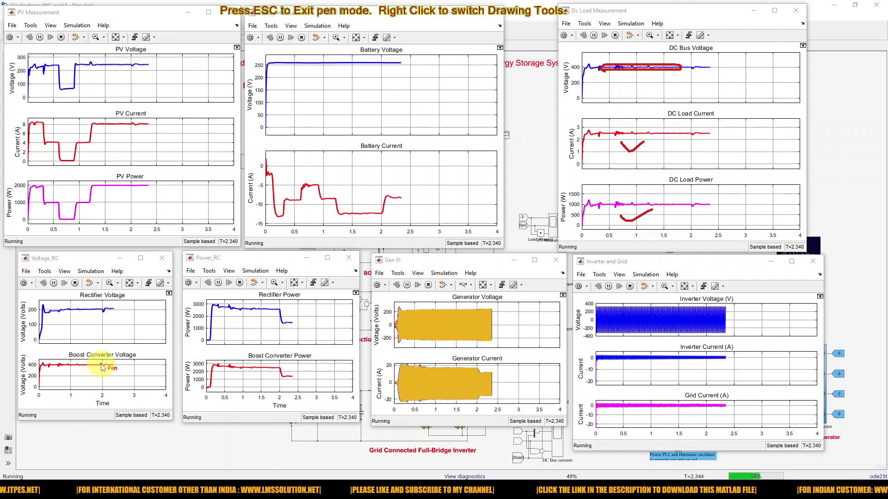
drag(82, 367, 107, 364)
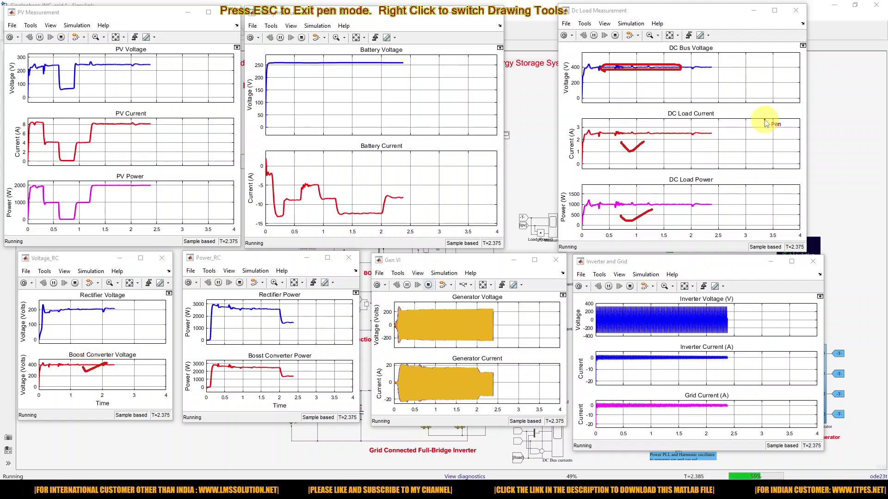
drag(692, 77, 703, 74)
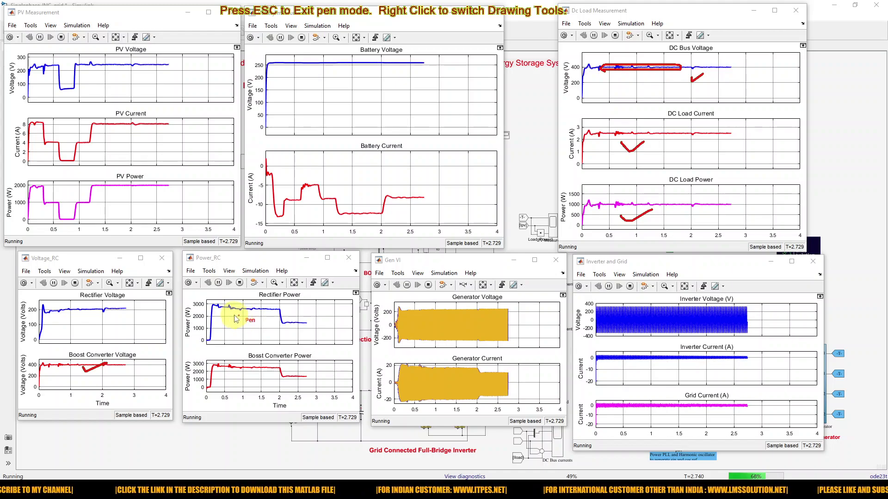
- Label the Rectifier Power curve up to 2 s as 12 m/s, and circle its level after 2 s and the Battery Current level just before 2 s
mouse_move(208, 319)
mouse_down()
mouse_move(281, 318)
mouse_move(205, 314)
mouse_move(237, 331)
mouse_move(225, 325)
mouse_move(228, 336)
mouse_move(259, 334)
mouse_up()
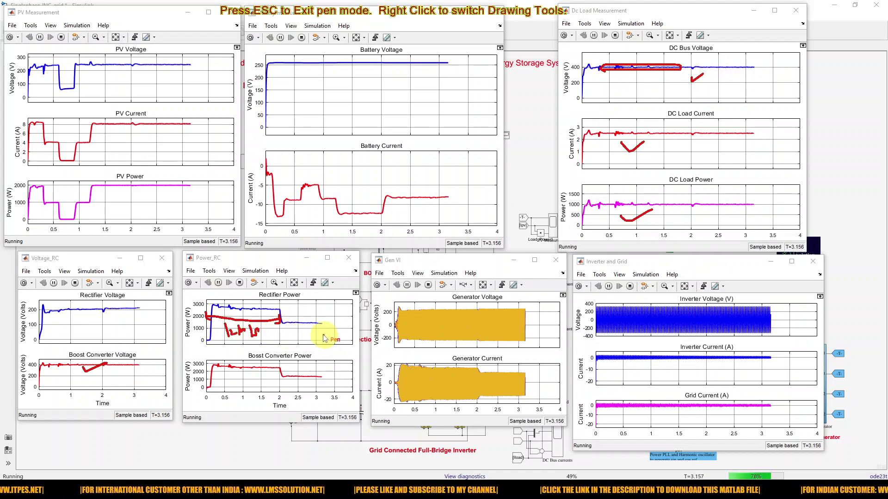
mouse_move(305, 320)
mouse_down()
mouse_move(280, 318)
mouse_move(279, 328)
mouse_move(353, 330)
mouse_move(339, 315)
mouse_move(312, 319)
mouse_up()
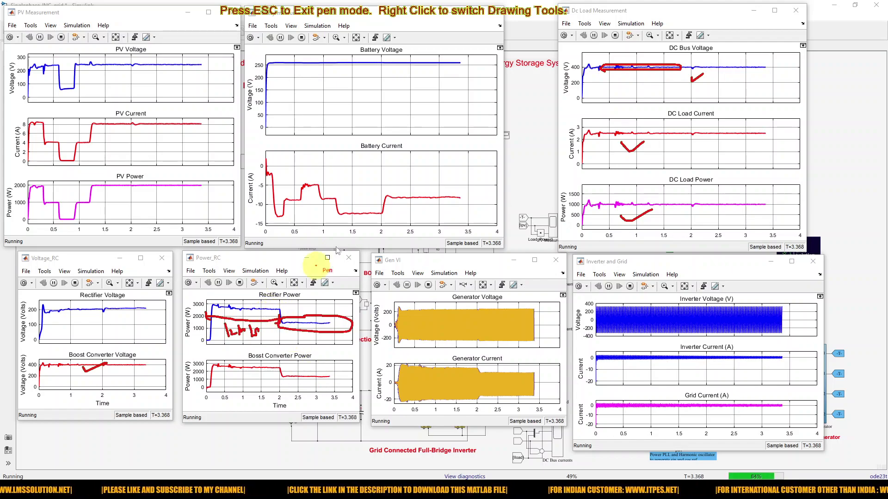
mouse_move(337, 224)
mouse_down()
mouse_move(388, 220)
mouse_move(386, 211)
mouse_move(364, 205)
mouse_move(338, 223)
mouse_up()
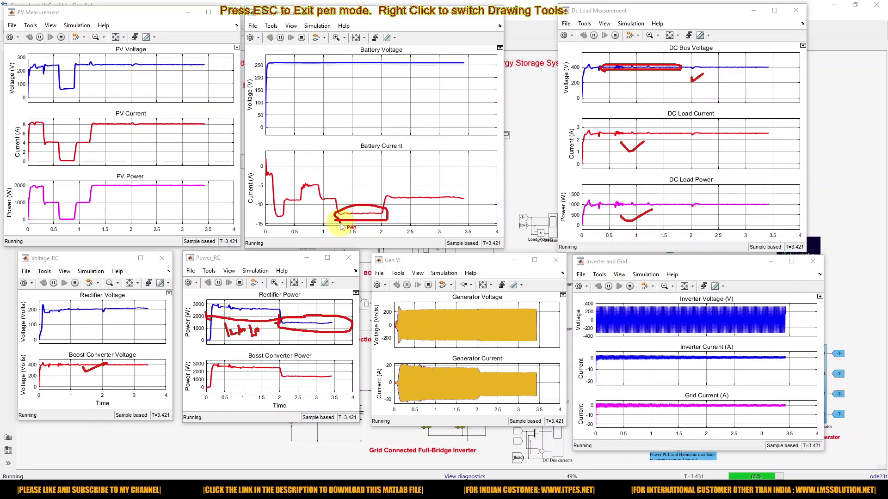